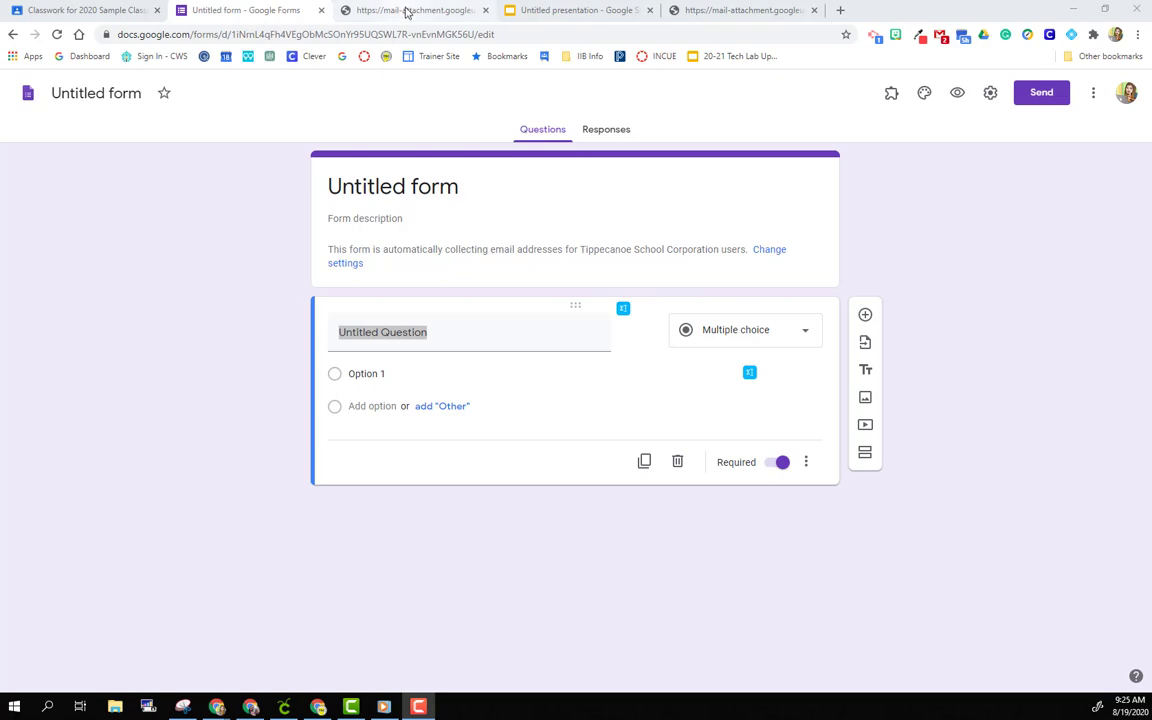
- Look over the Helping Each Other comprehension quiz PDF and the Short Vowels worksheet PDF
{"action": "left_click", "coordinate": [407, 10]}
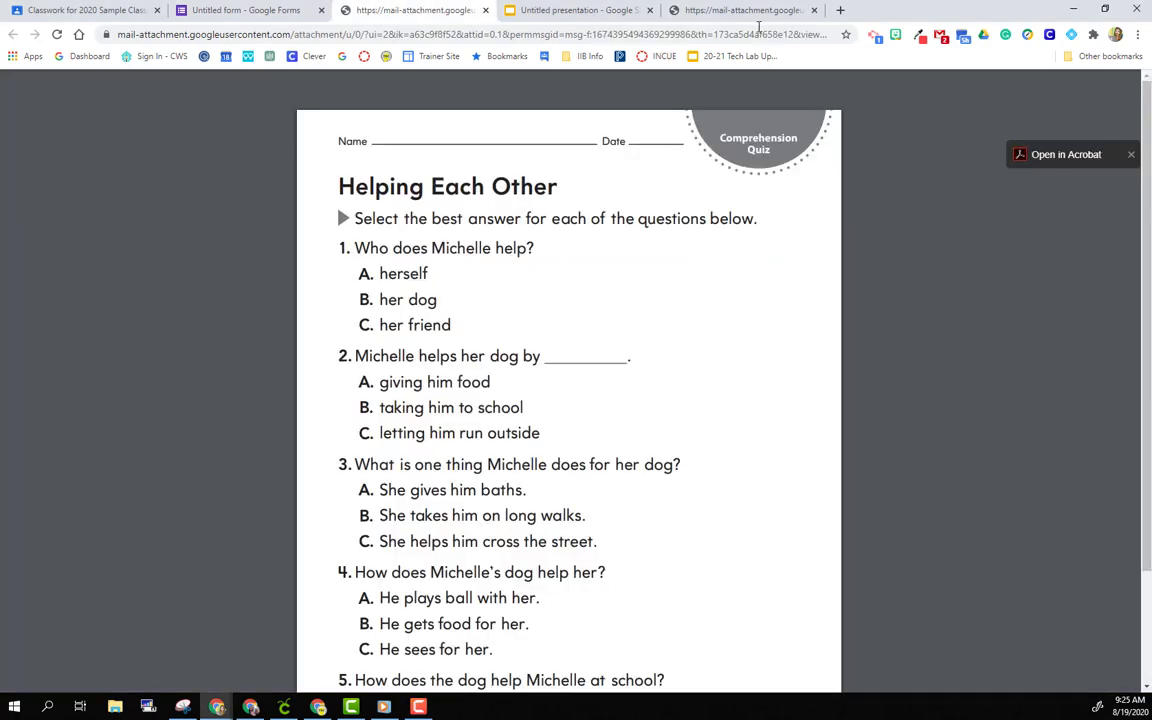
{"action": "left_click", "coordinate": [735, 10]}
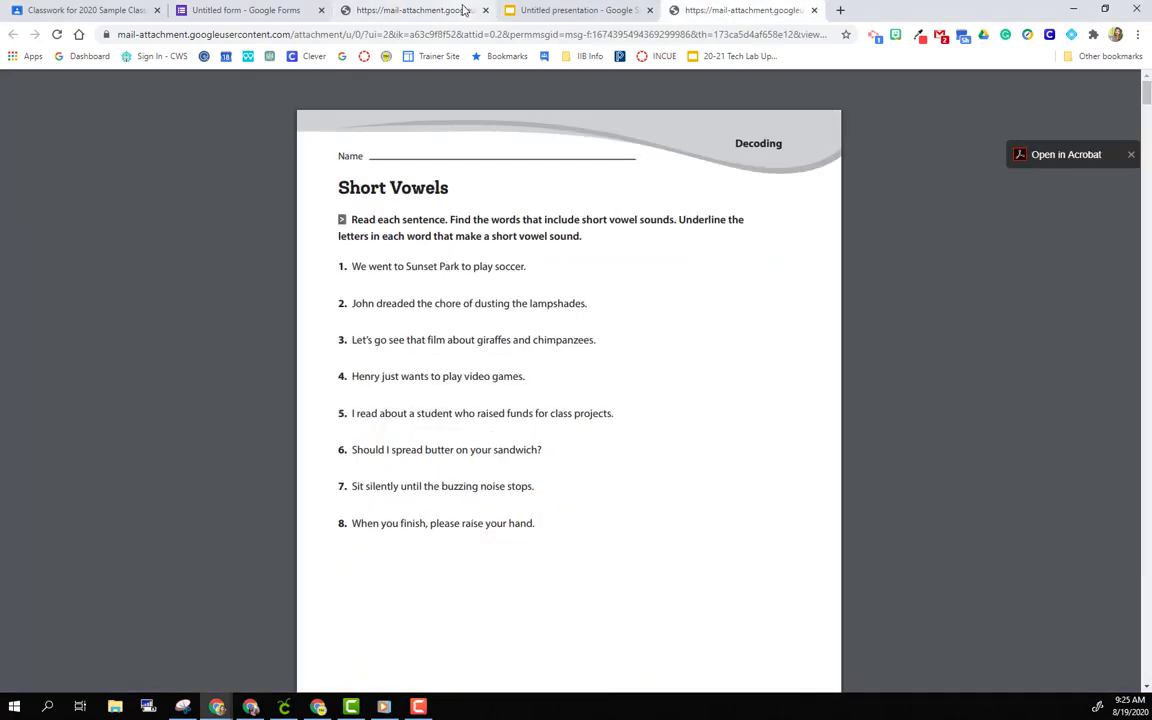
{"action": "left_click", "coordinate": [410, 10]}
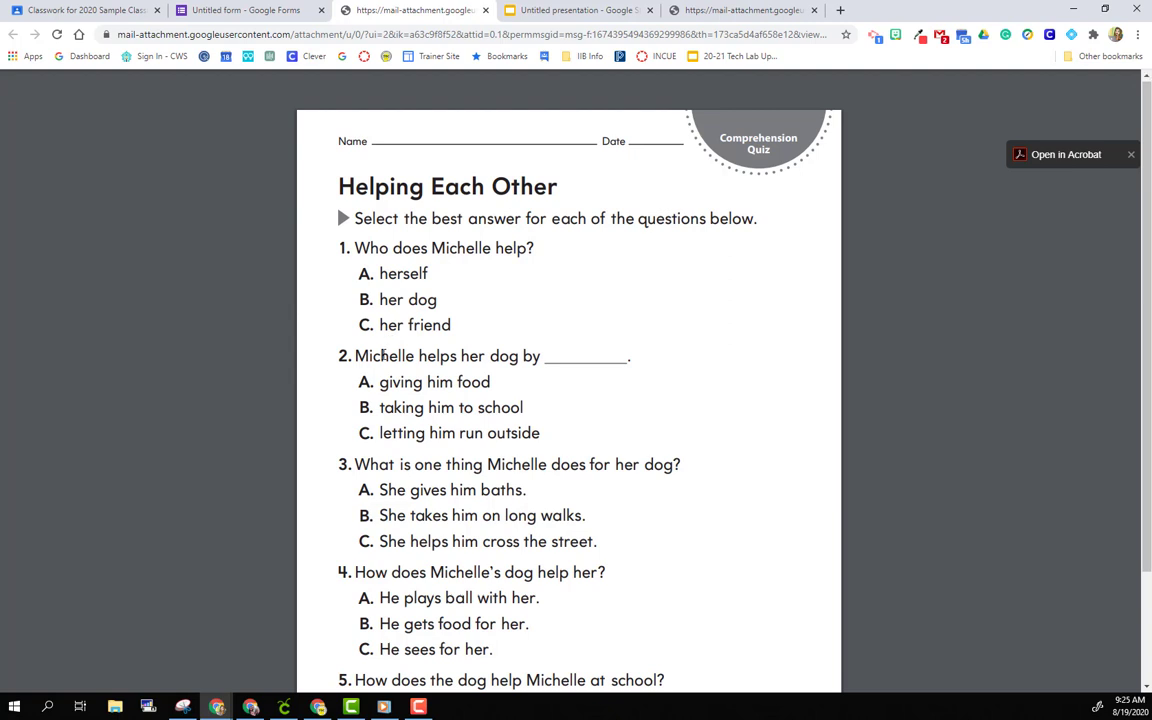
{"action": "scroll", "coordinate": [383, 356], "scroll_direction": "down", "scroll_amount": 3}
{"action": "scroll", "coordinate": [382, 352], "scroll_direction": "up", "scroll_amount": 3}
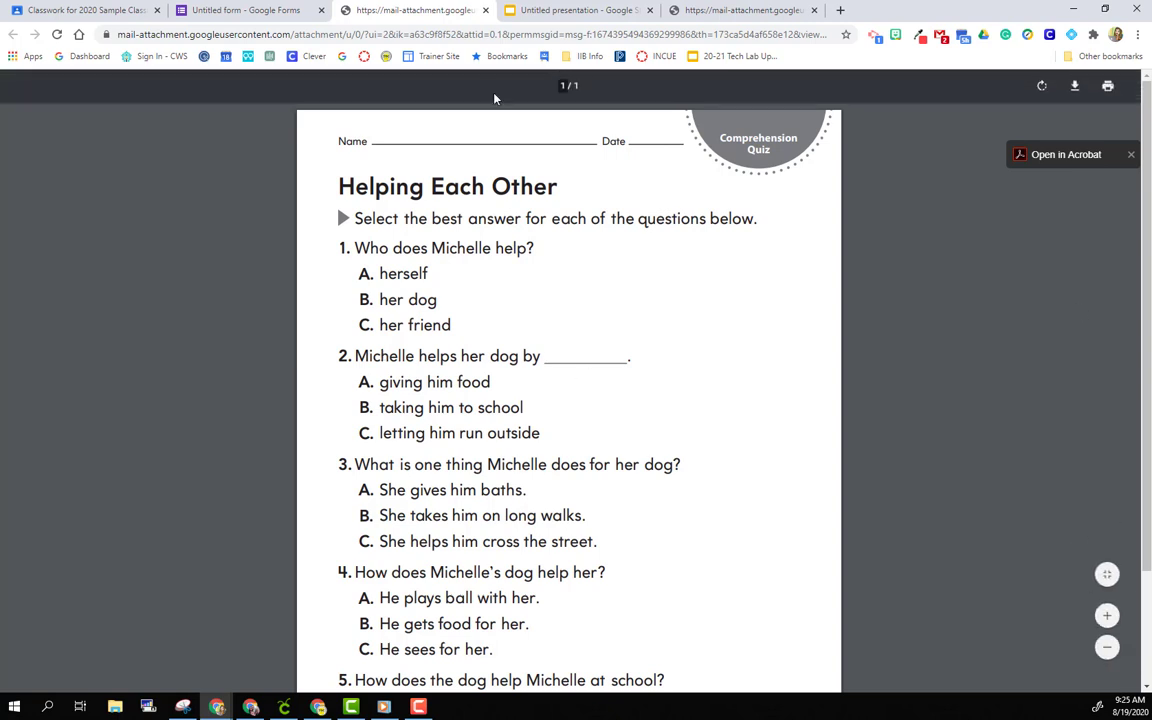
- Move the untitled form into its own window and place it side by side with the Helping Each Other quiz PDF
{"action": "left_click", "coordinate": [278, 12]}
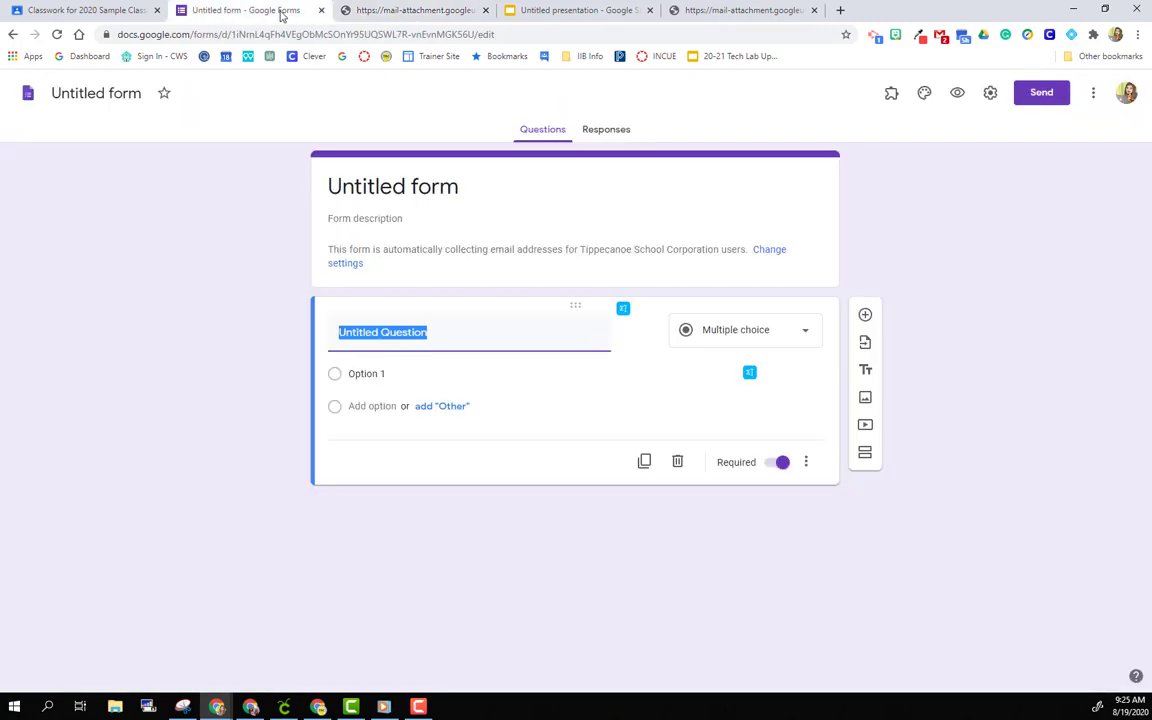
{"action": "left_click_drag", "start_coordinate": [282, 14], "coordinate": [280, 72]}
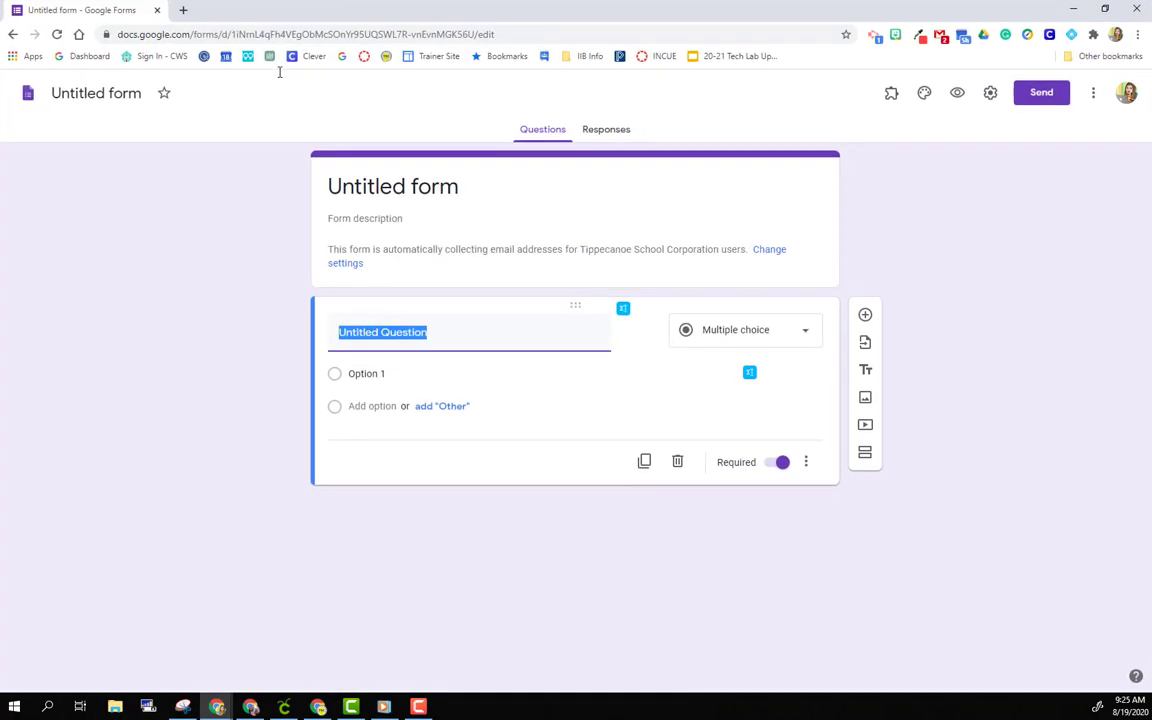
{"action": "key", "text": "super+Left"}
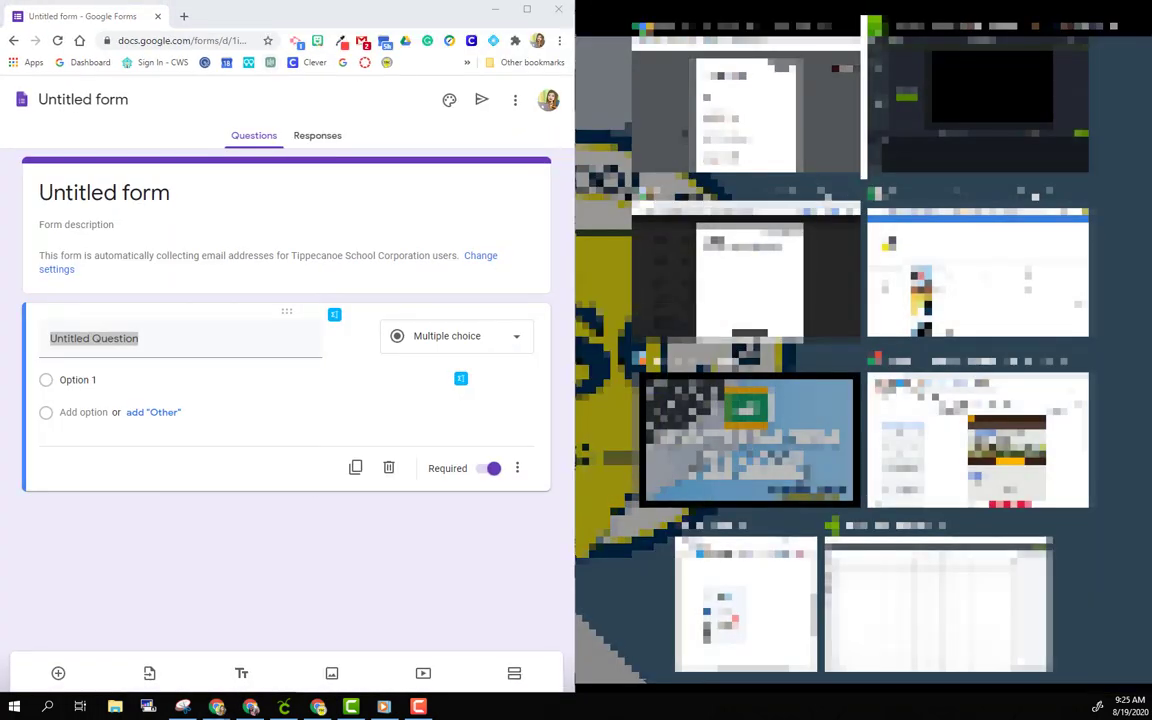
{"action": "left_click", "coordinate": [683, 135]}
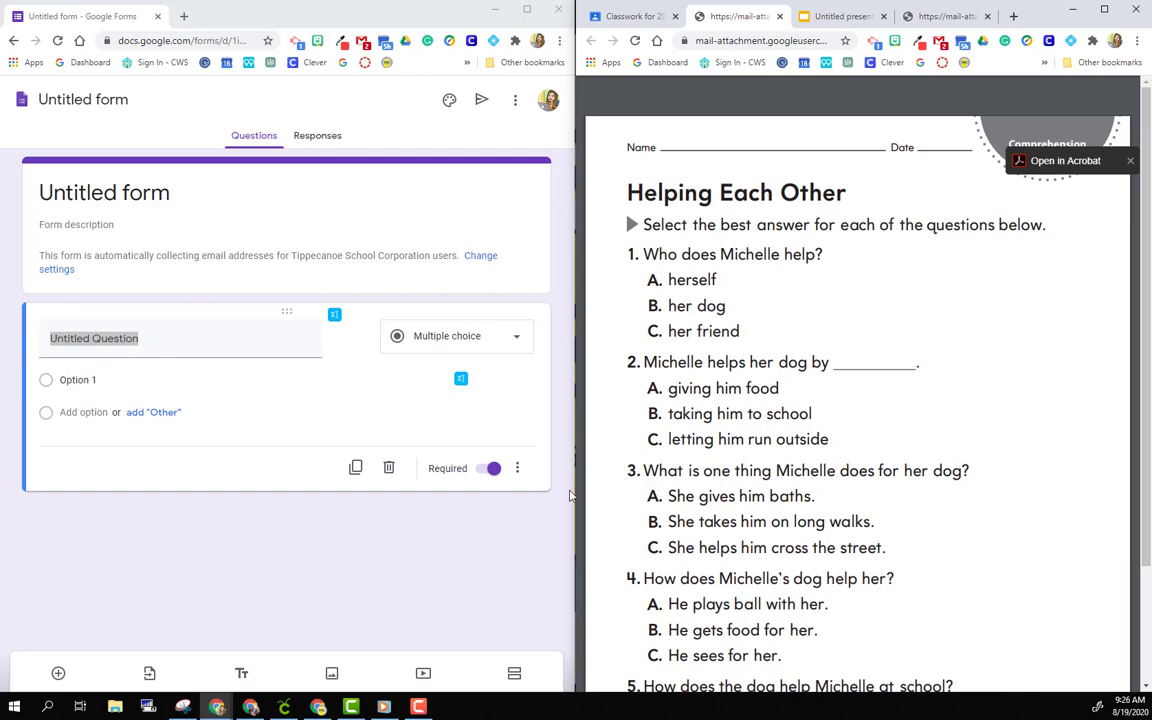
- Title the form and its file "Helping Each Other Quiz" and turn the untitled question into a "Name" question
{"action": "left_click", "coordinate": [122, 199]}
{"action": "type", "text": "Help"}
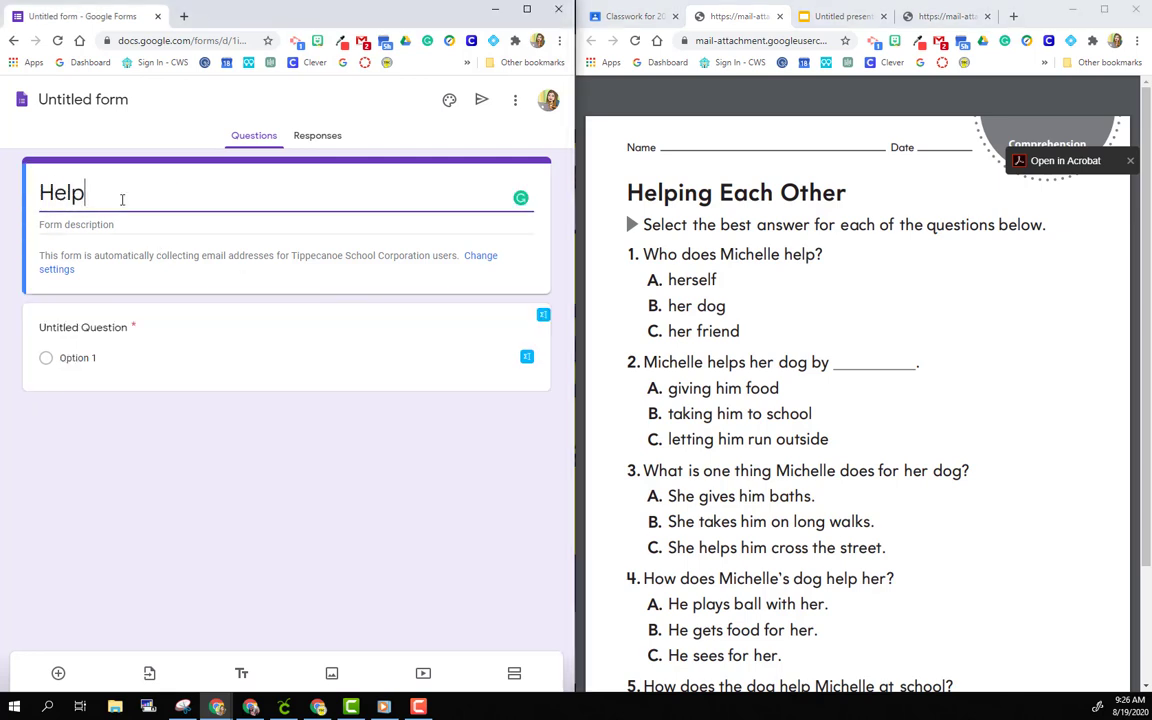
{"action": "type", "text": "ing Each Othe"}
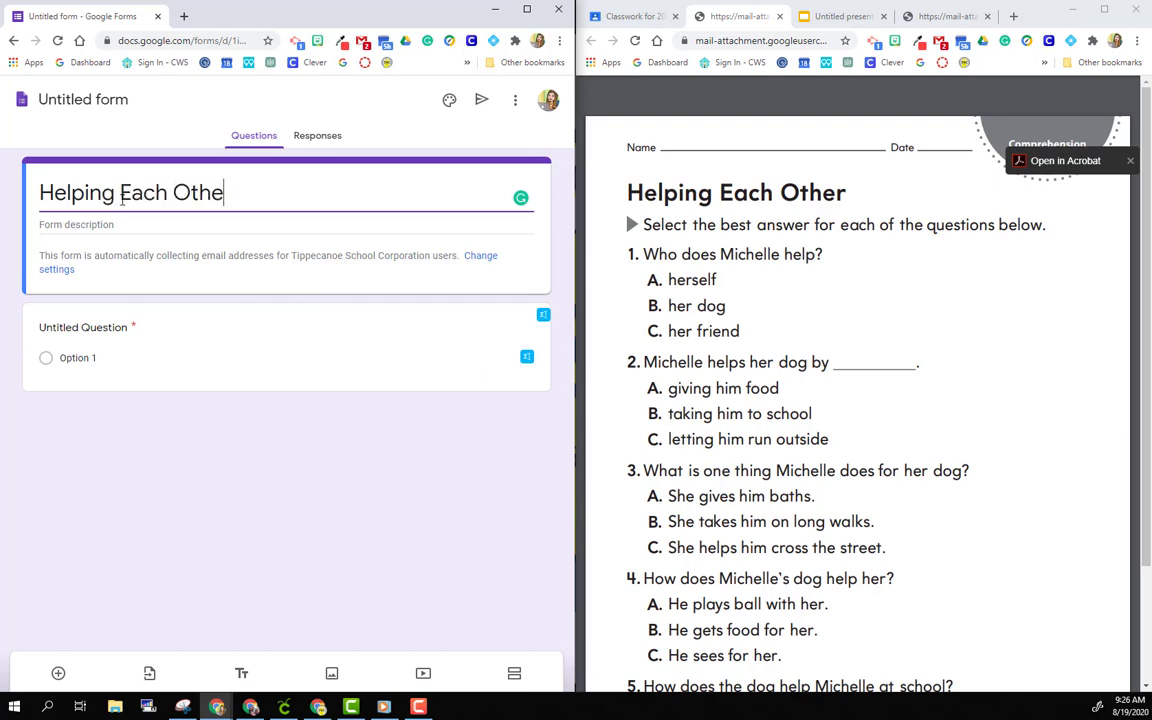
{"action": "type", "text": "r Quiz"}
{"action": "left_click", "coordinate": [96, 100]}
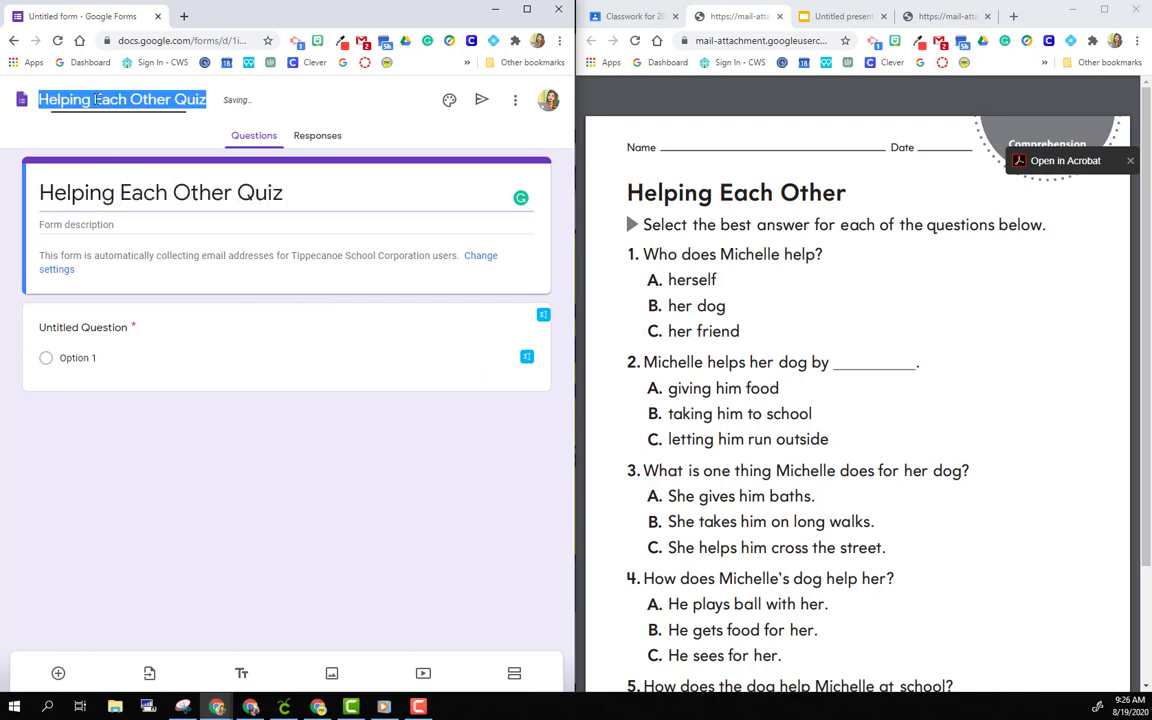
{"action": "left_click", "coordinate": [74, 323]}
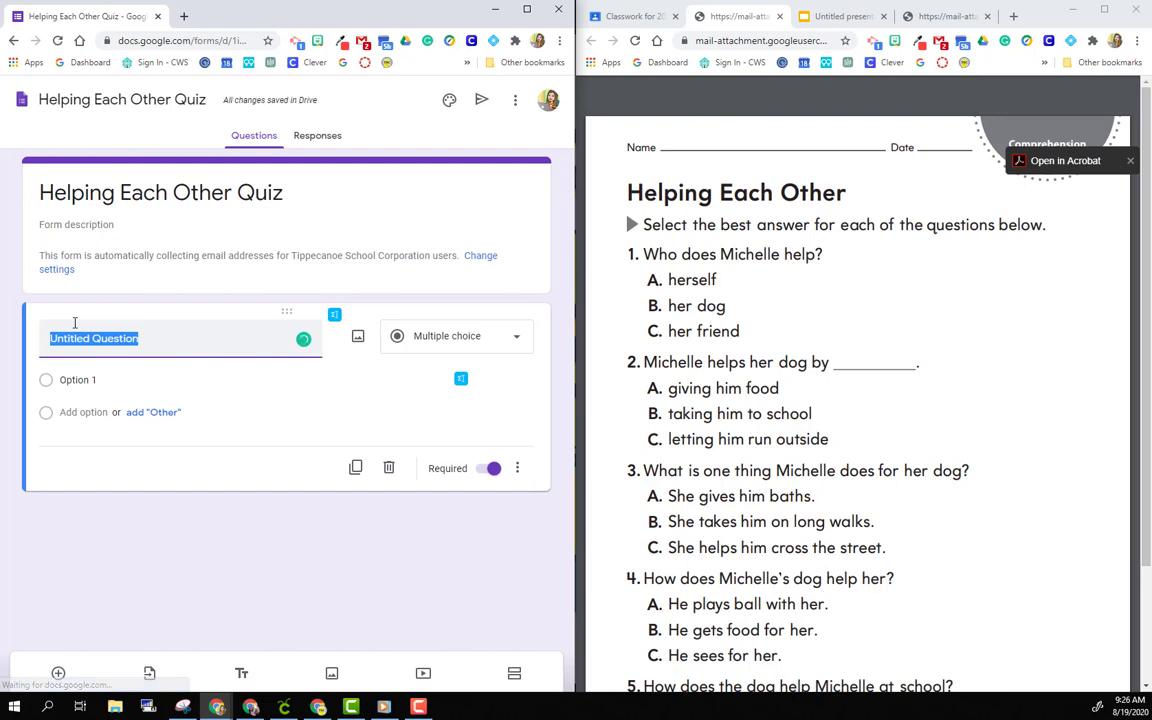
{"action": "type", "text": "Name"}
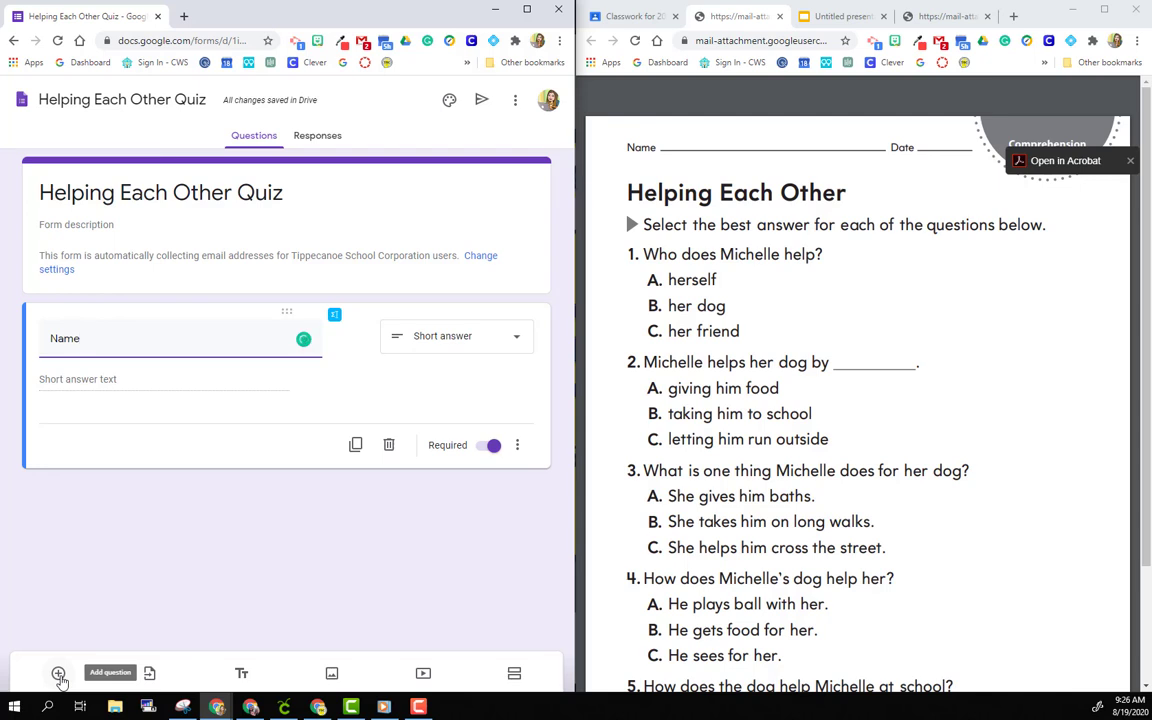
- Add the multiple-choice question "Who does Michelle help?" with the options "herself", "her dog" and "her friend"
{"action": "left_click", "coordinate": [58, 674]}
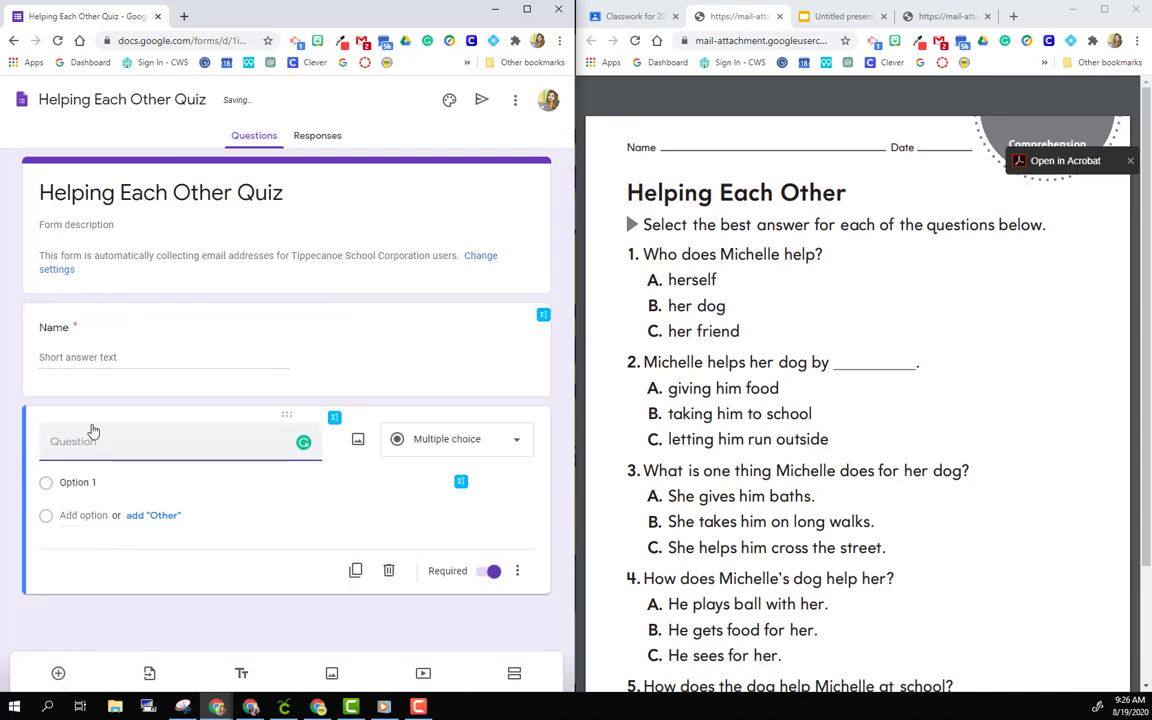
{"action": "type", "text": "Who does"}
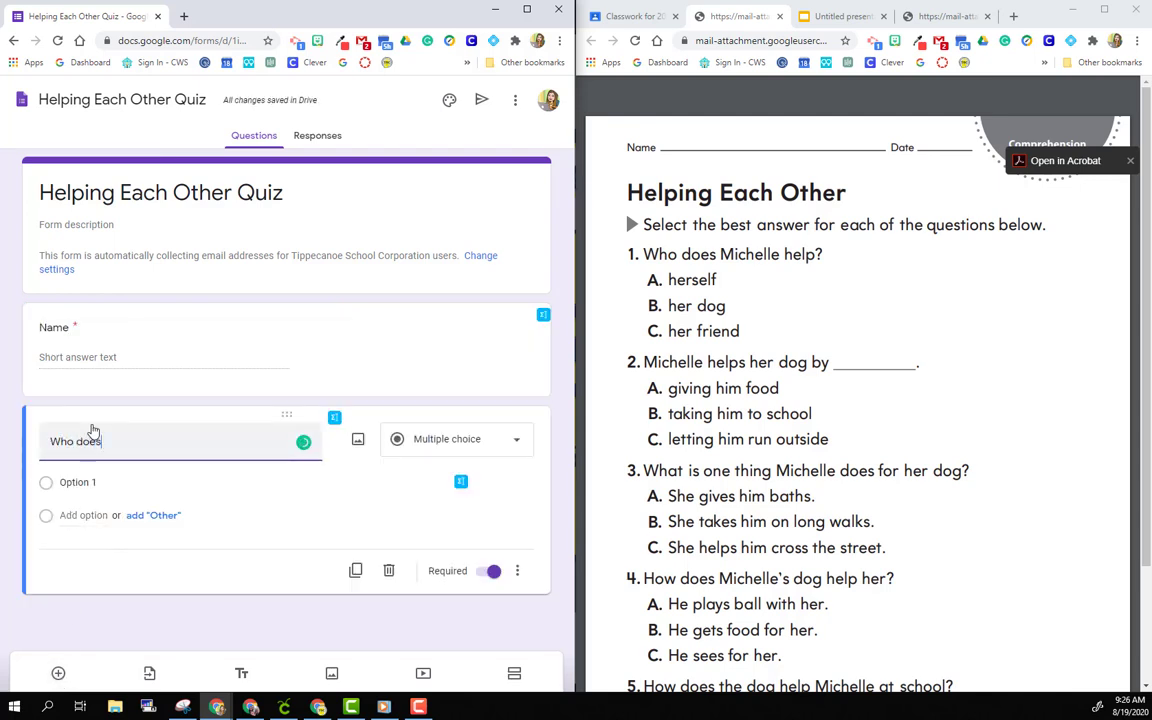
{"action": "type", "text": " Michelle help?"}
{"action": "left_click", "coordinate": [80, 482]}
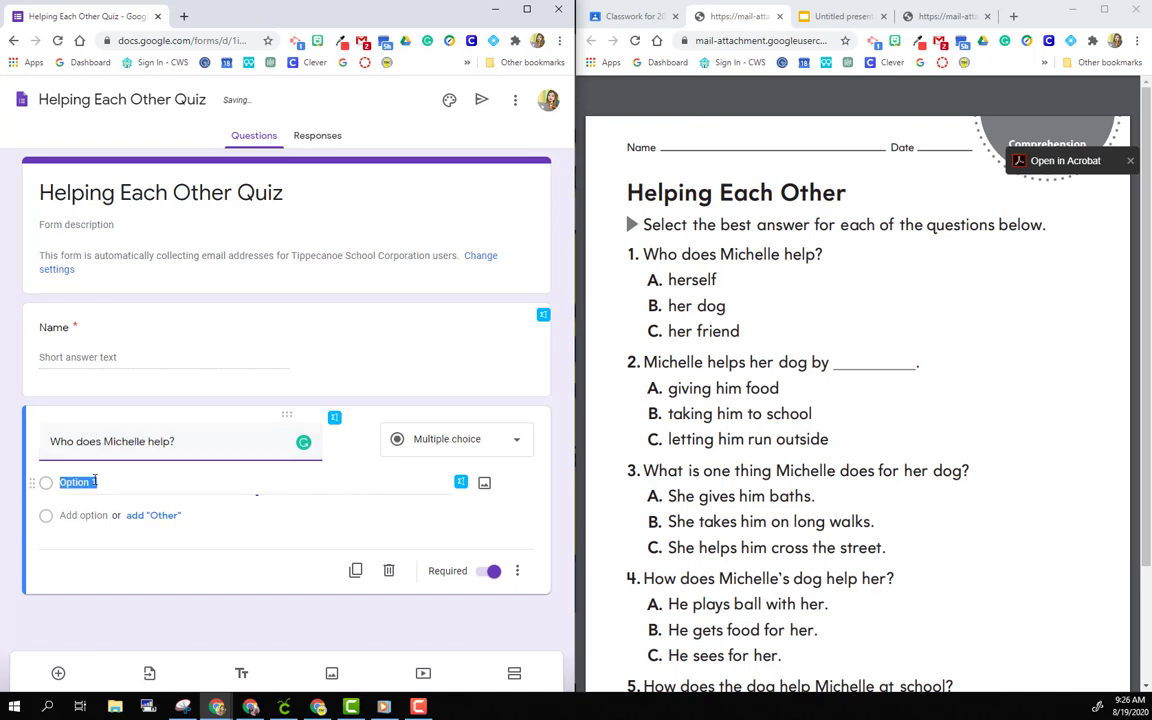
{"action": "type", "text": "herself"}
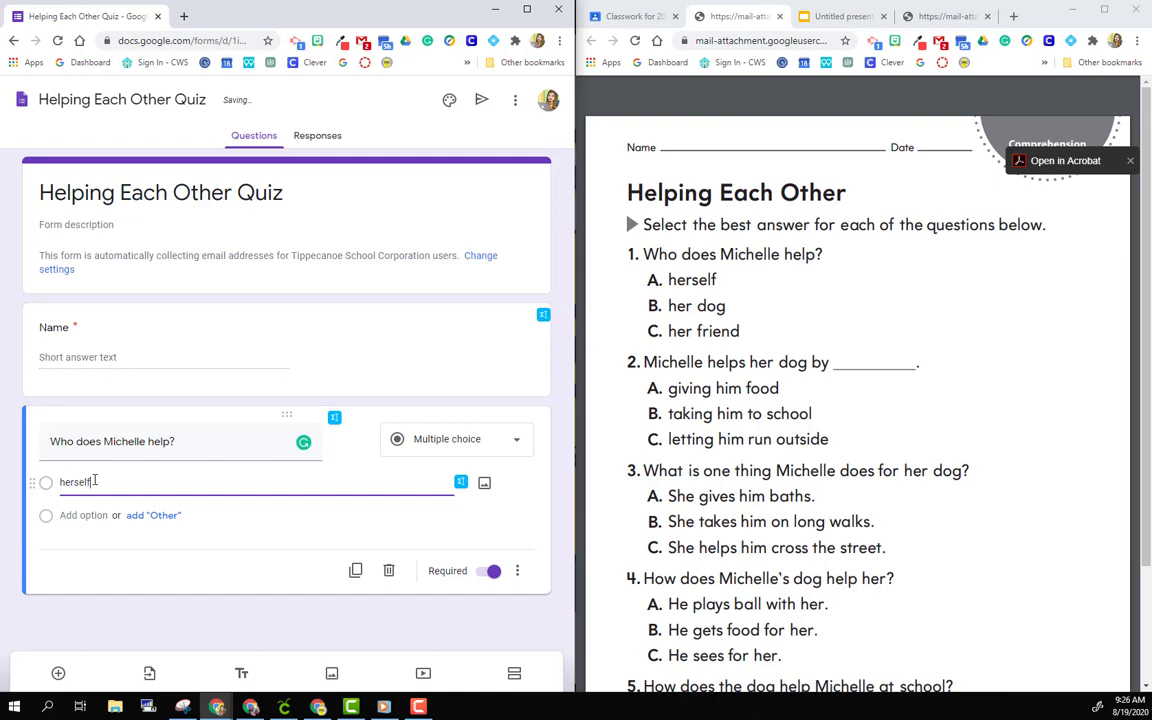
{"action": "key", "text": "Return"}
{"action": "type", "text": "er dog"}
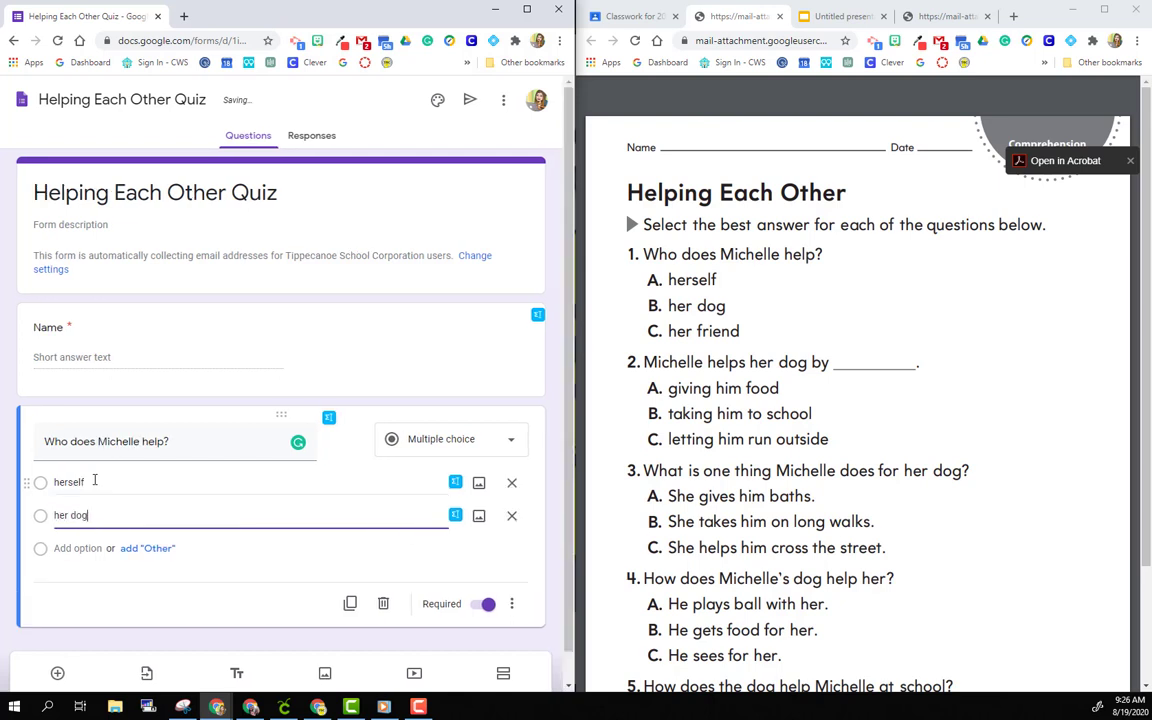
{"action": "key", "text": "Return"}
{"action": "type", "text": "her fri"}
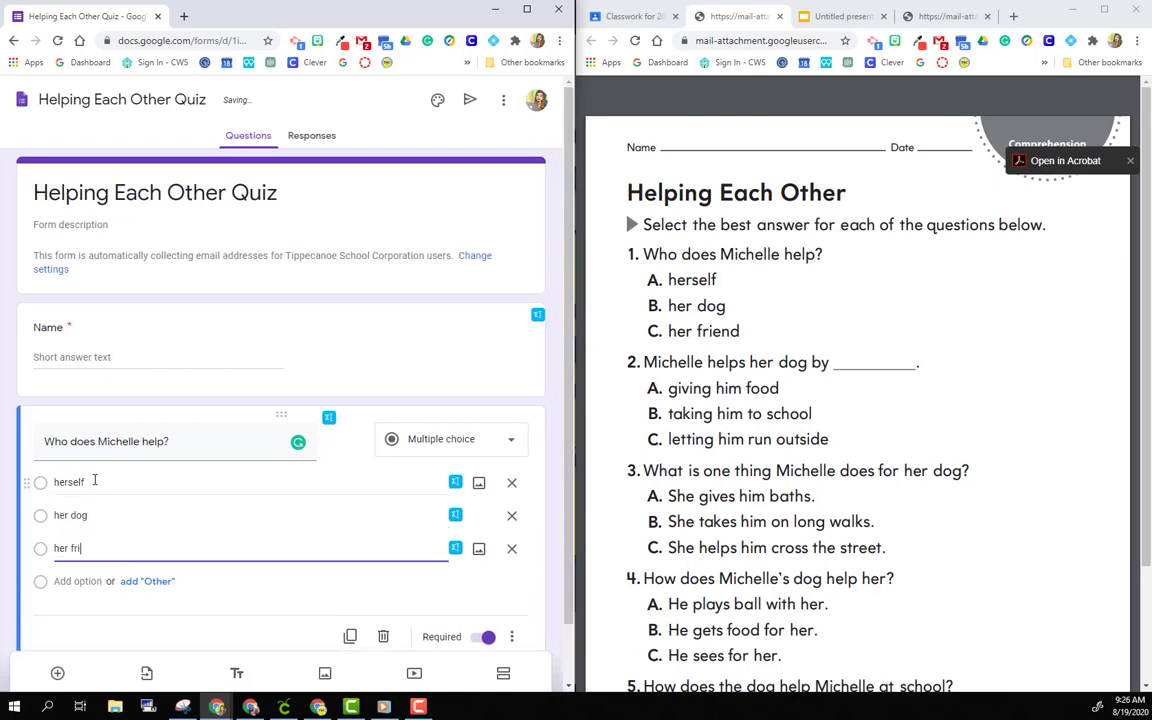
{"action": "type", "text": "end"}
- Maximize the form window, turn on "Make this a quiz" in the form settings and save them
{"action": "scroll", "coordinate": [240, 500], "scroll_direction": "down", "scroll_amount": 1}
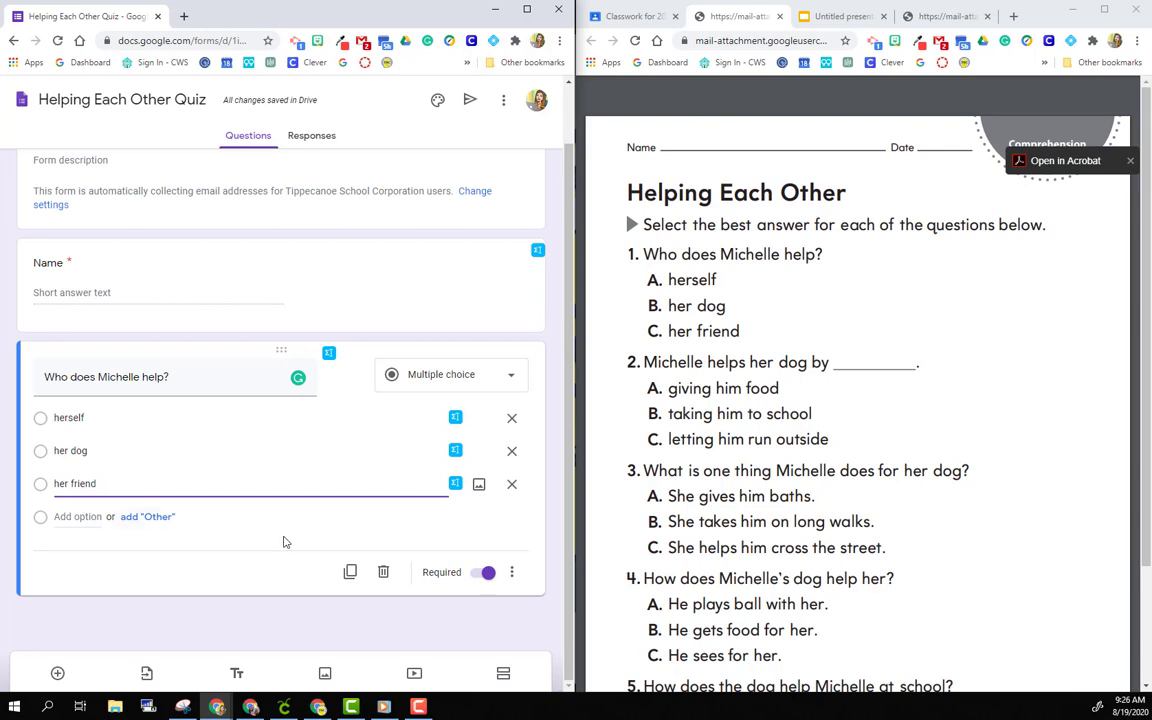
{"action": "scroll", "coordinate": [435, 419], "scroll_direction": "up", "scroll_amount": 2}
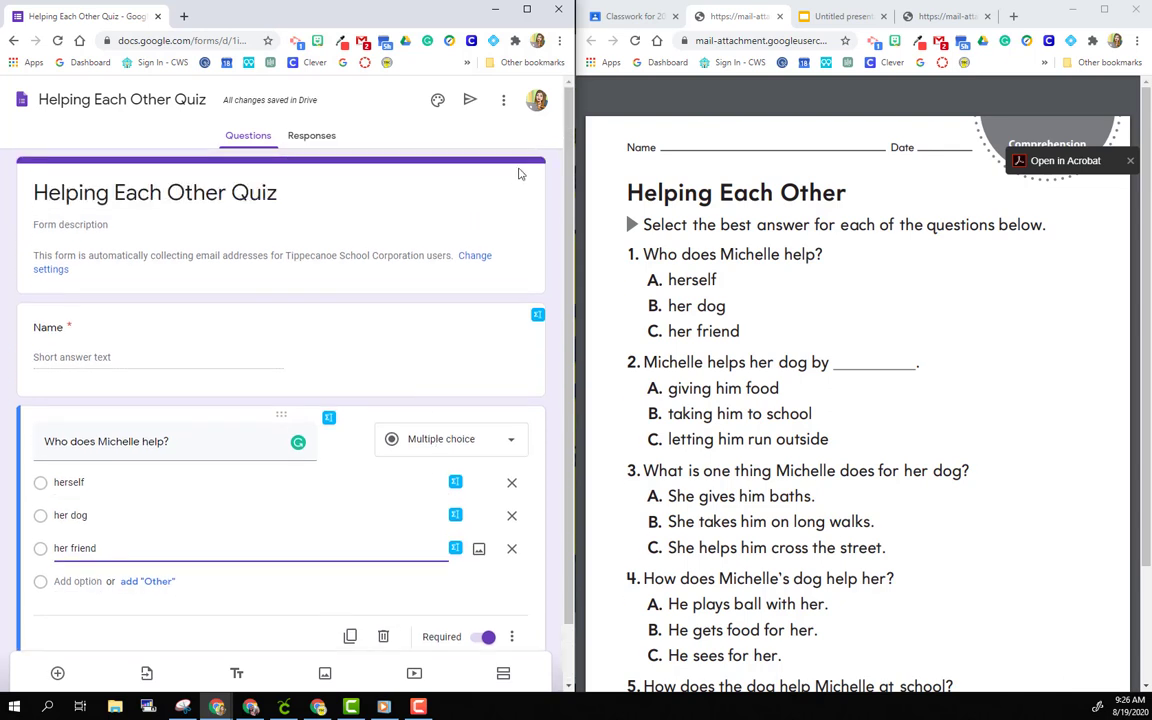
{"action": "scroll", "coordinate": [532, 216], "scroll_direction": "down", "scroll_amount": 2}
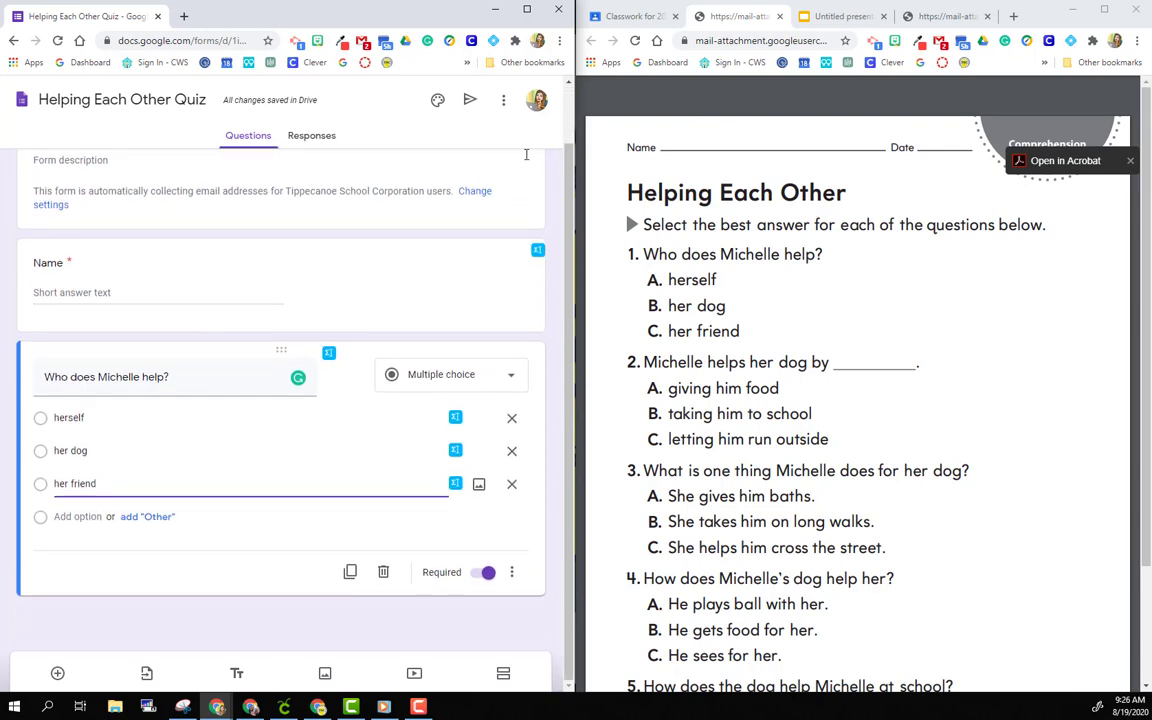
{"action": "left_click", "coordinate": [505, 104]}
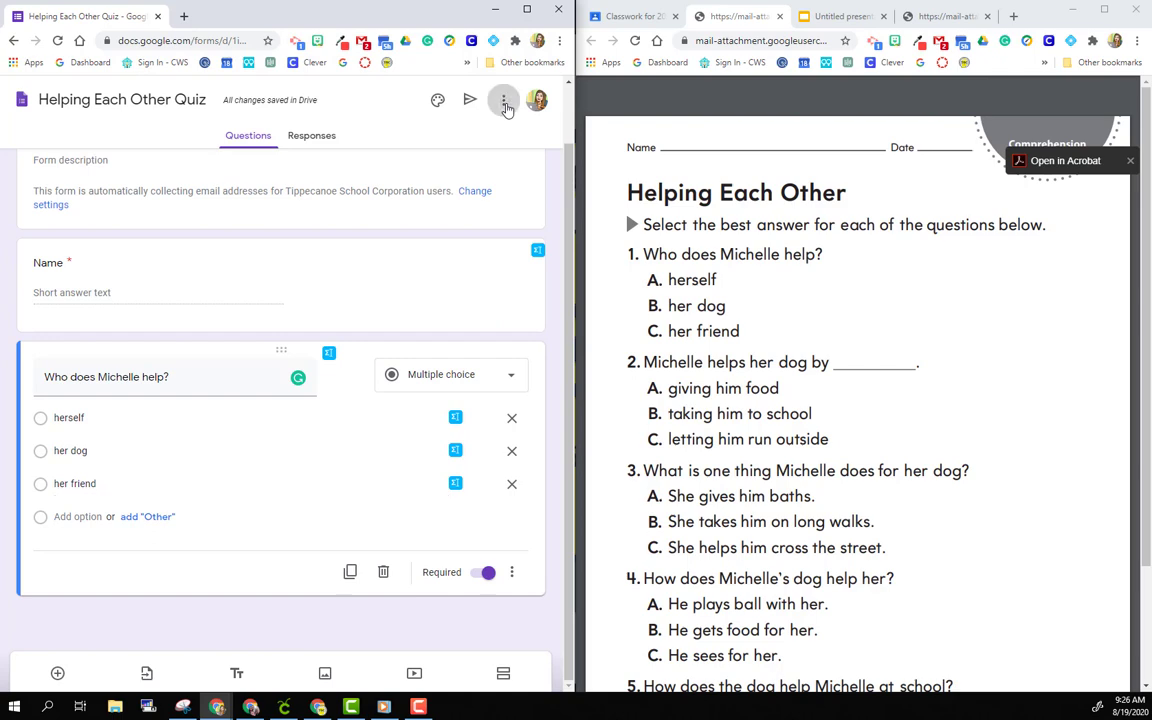
{"action": "left_click", "coordinate": [527, 9]}
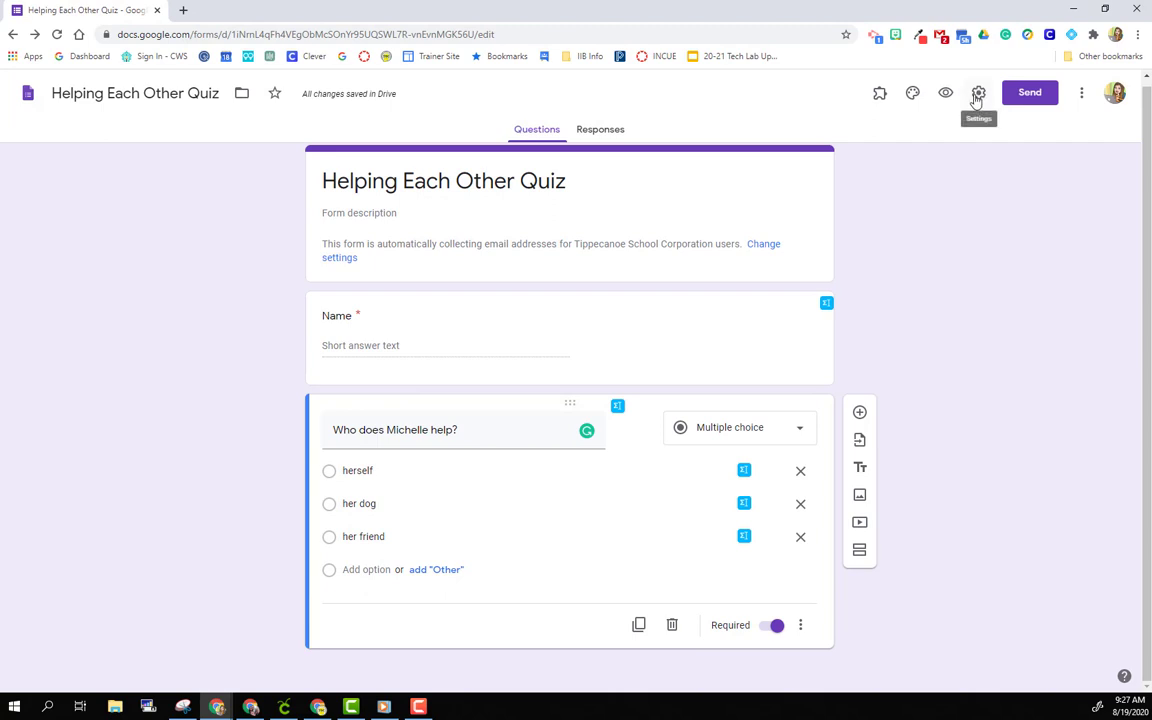
{"action": "left_click", "coordinate": [977, 96]}
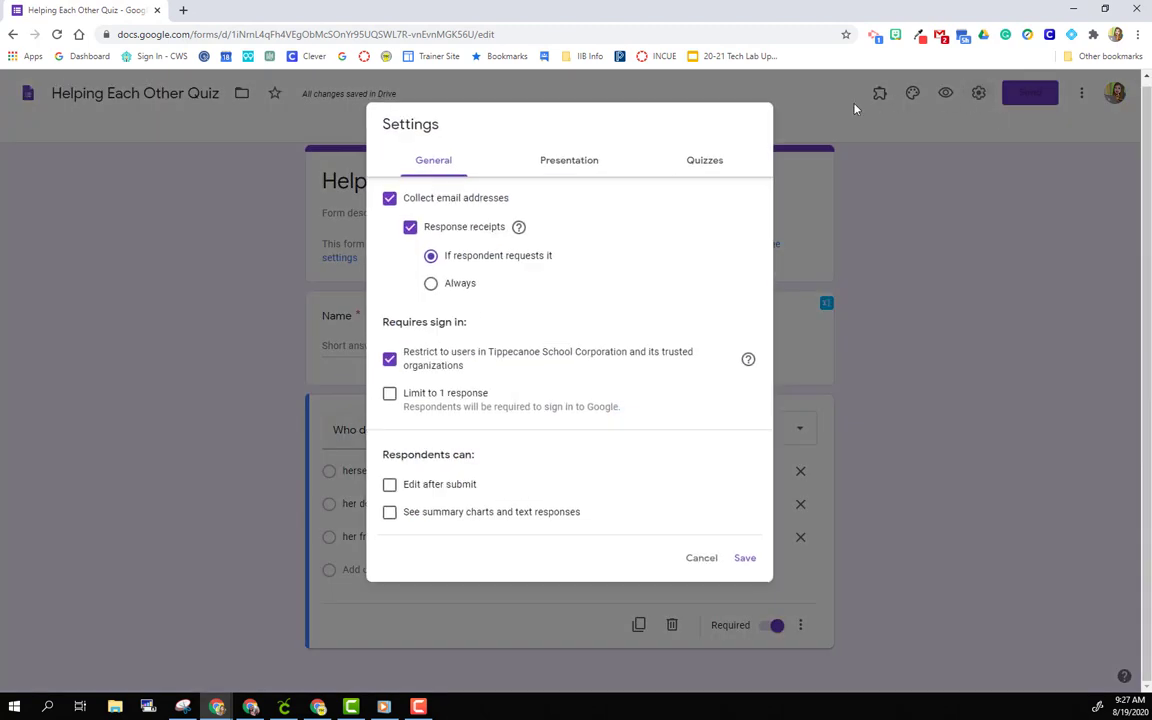
{"action": "left_click", "coordinate": [722, 168]}
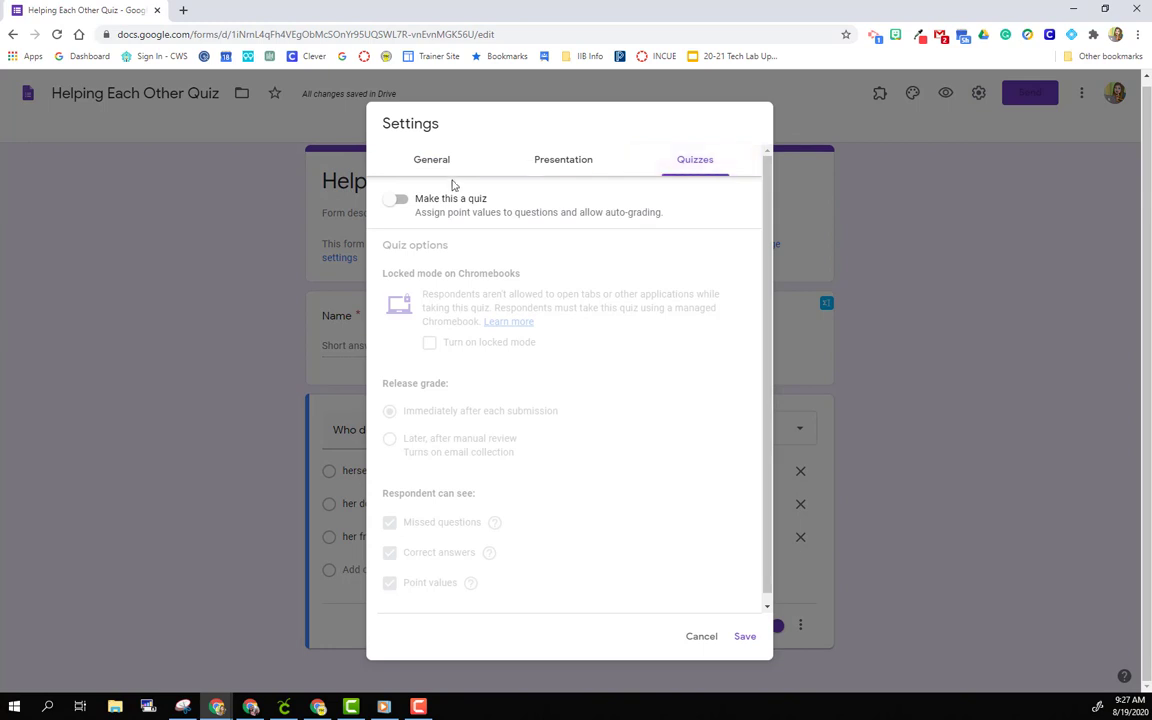
{"action": "left_click", "coordinate": [401, 199]}
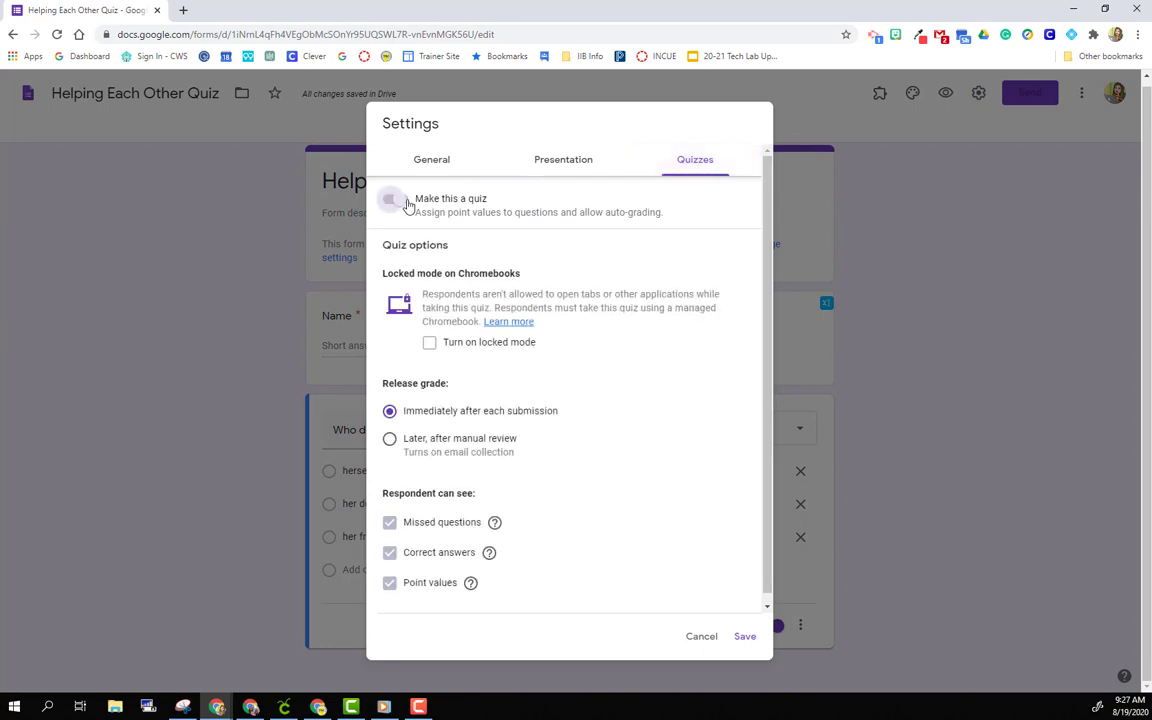
{"action": "left_click", "coordinate": [746, 640]}
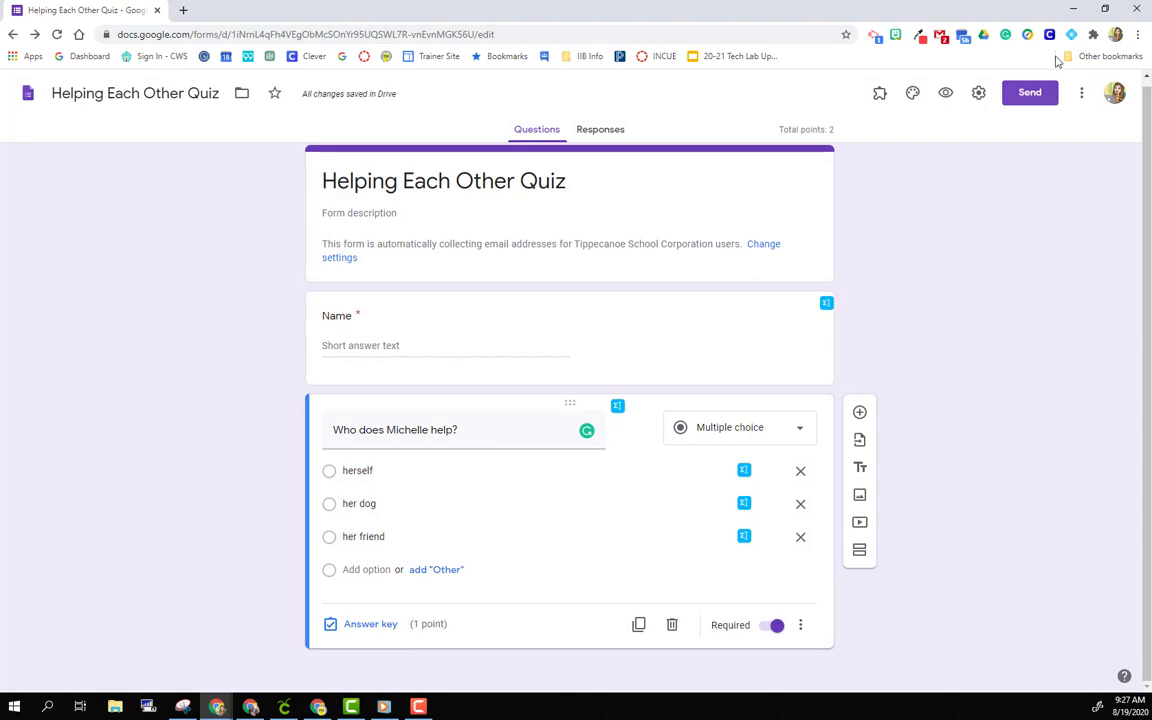
- Place the form beside the quiz PDF again and mark "her dog" as the correct answer to "Who does Michelle help?"
{"action": "left_click_drag", "start_coordinate": [1005, 12], "coordinate": [373, 20]}
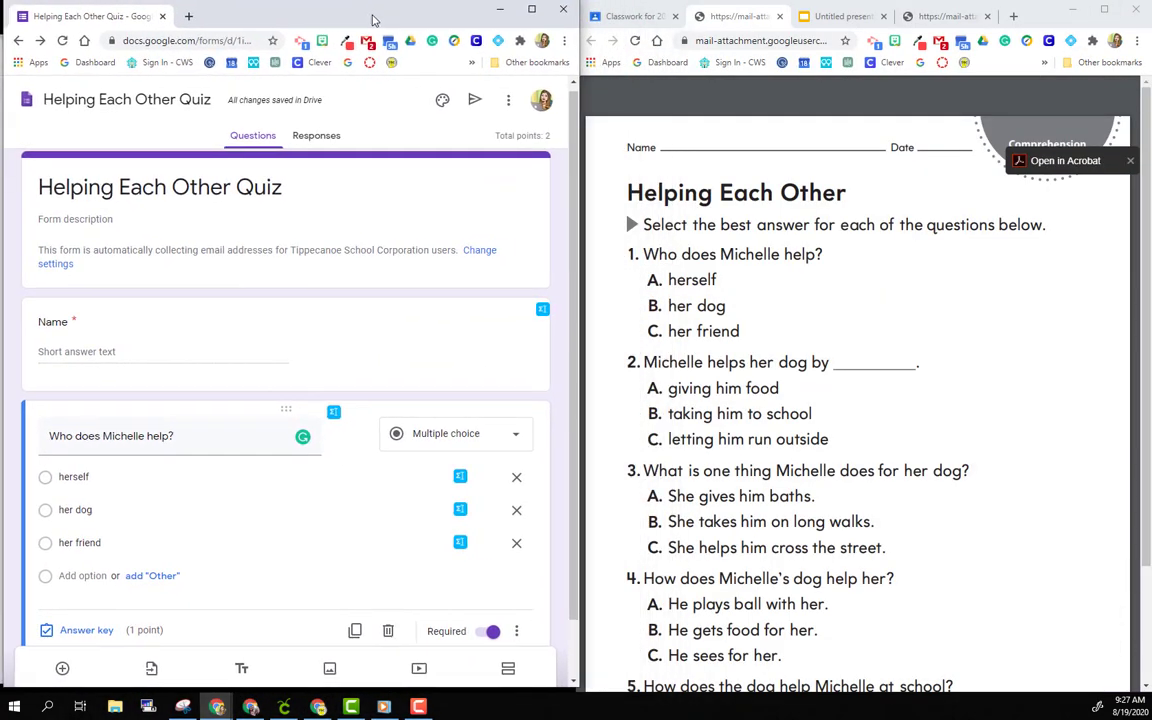
{"action": "scroll", "coordinate": [132, 438], "scroll_direction": "down", "scroll_amount": 1}
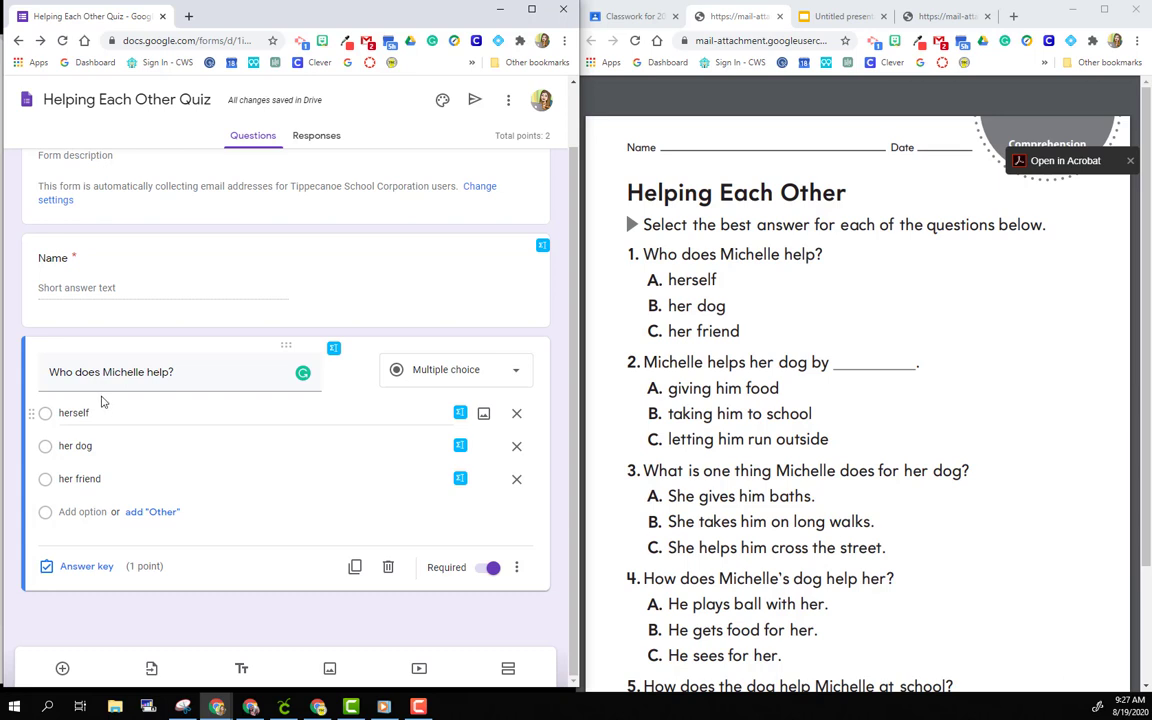
{"action": "left_click", "coordinate": [100, 568]}
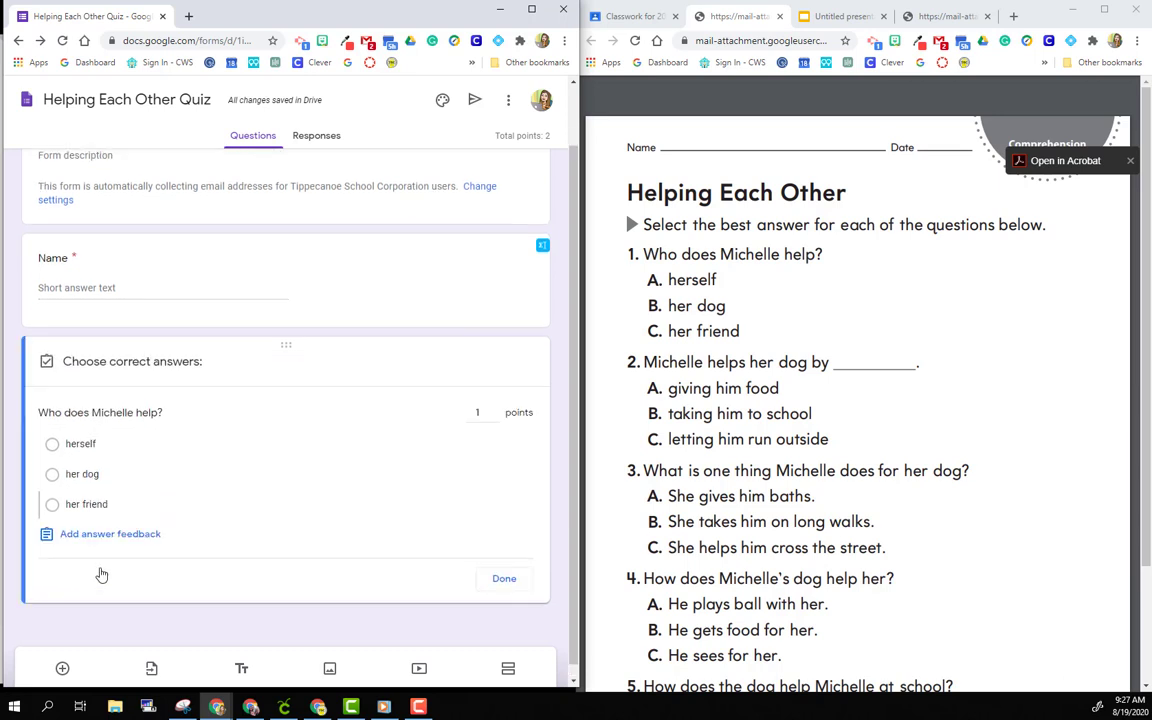
{"action": "left_click", "coordinate": [53, 478]}
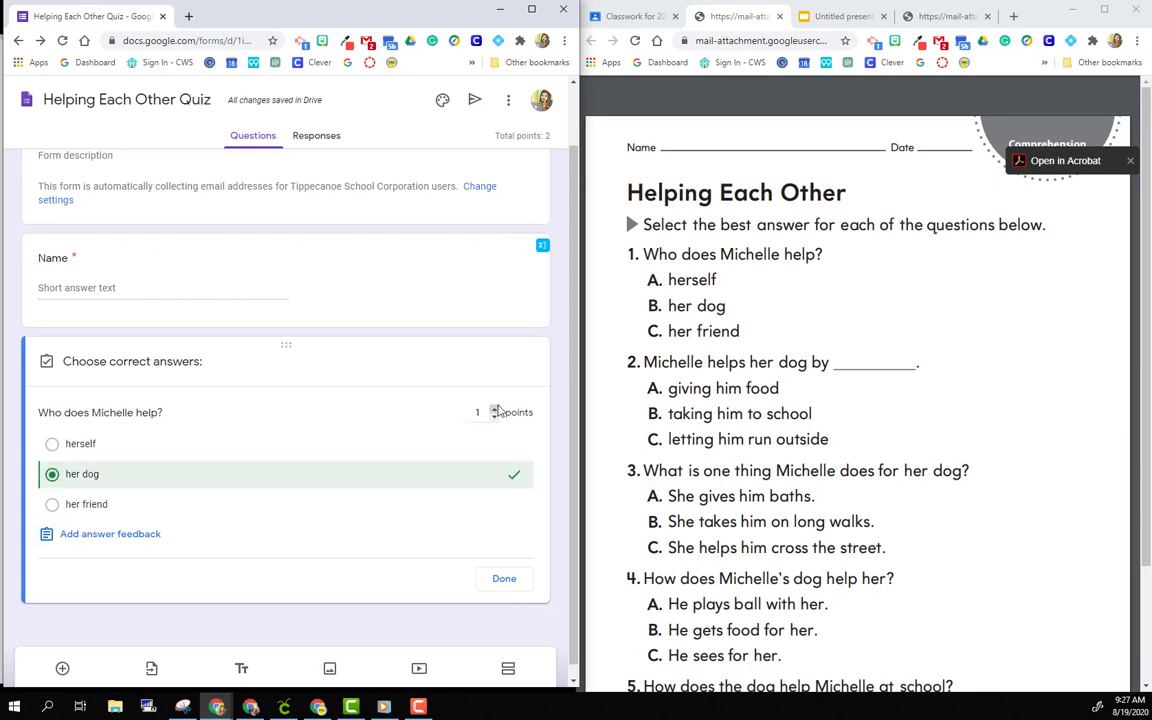
{"action": "left_click", "coordinate": [505, 578]}
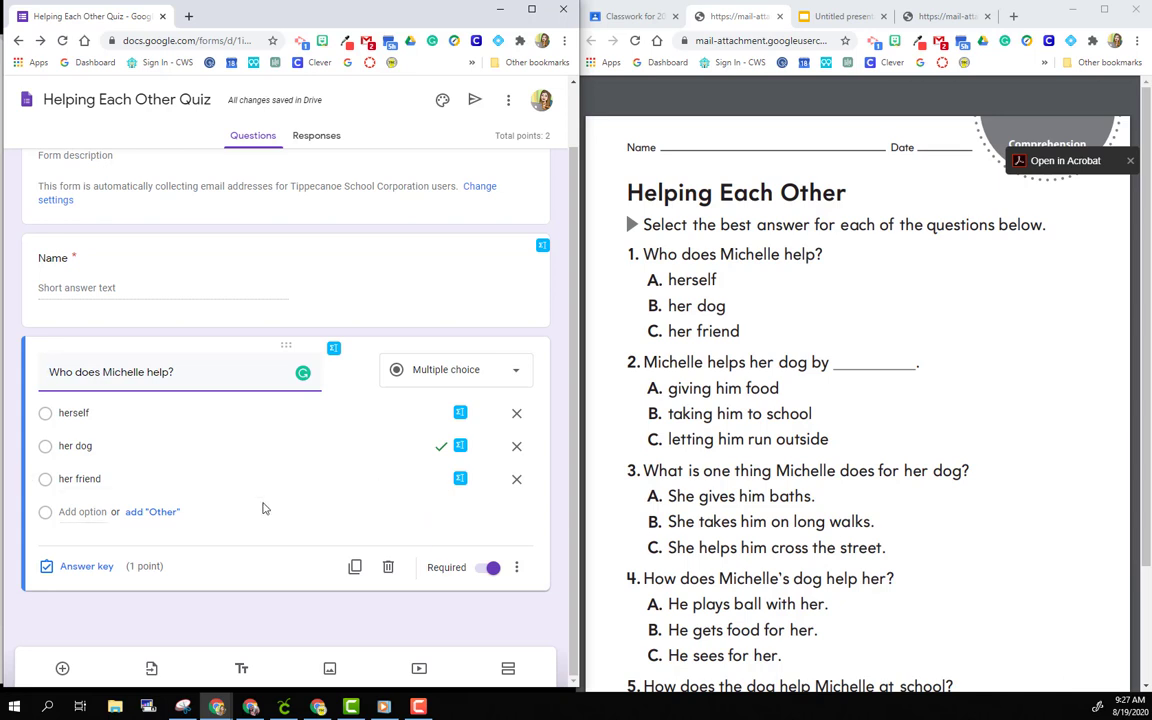
- Add the multiple-choice question "Michelle helps her dog by" with the options "giving him food", "taking him to school" and "letting him run outside"
{"action": "left_click", "coordinate": [62, 668]}
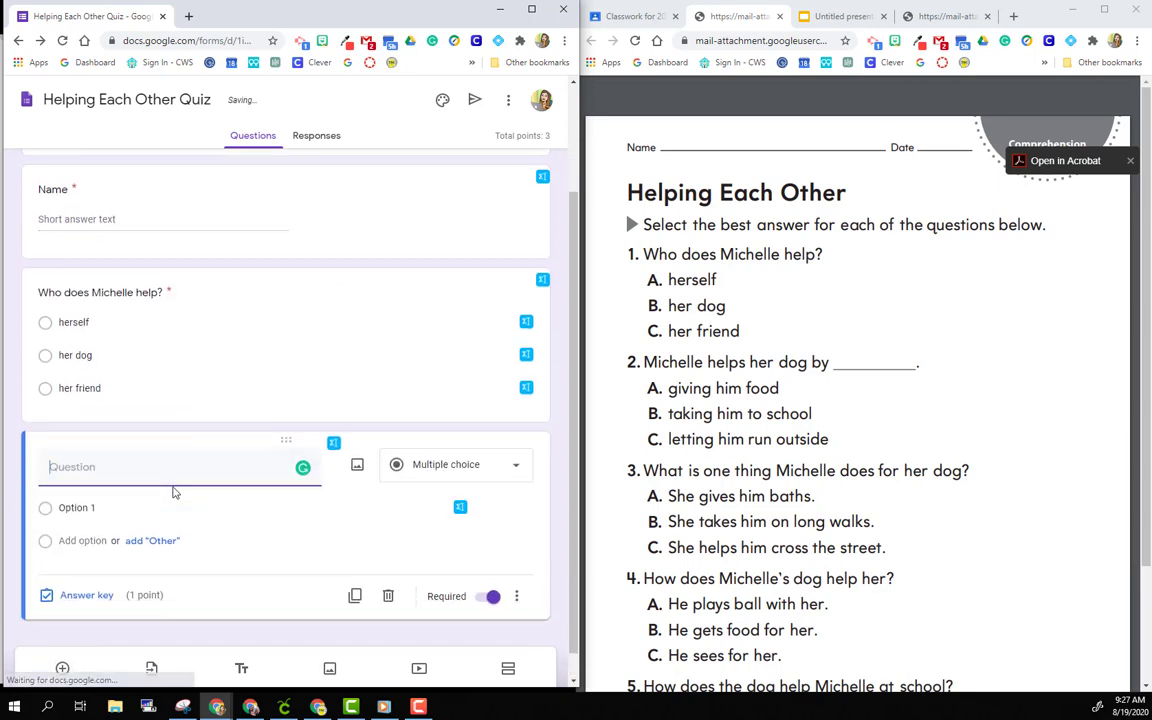
{"action": "type", "text": "Michelle "}
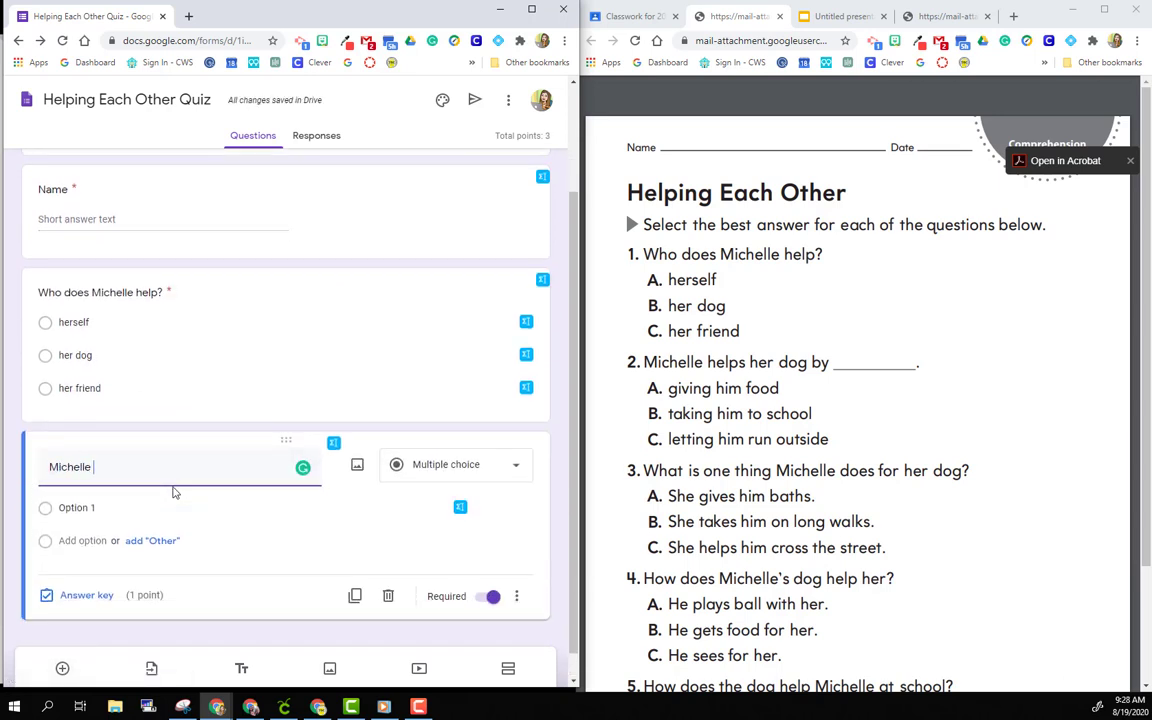
{"action": "type", "text": "eelps her dog by"}
{"action": "left_click", "coordinate": [124, 508]}
{"action": "type", "text": "giving hi"}
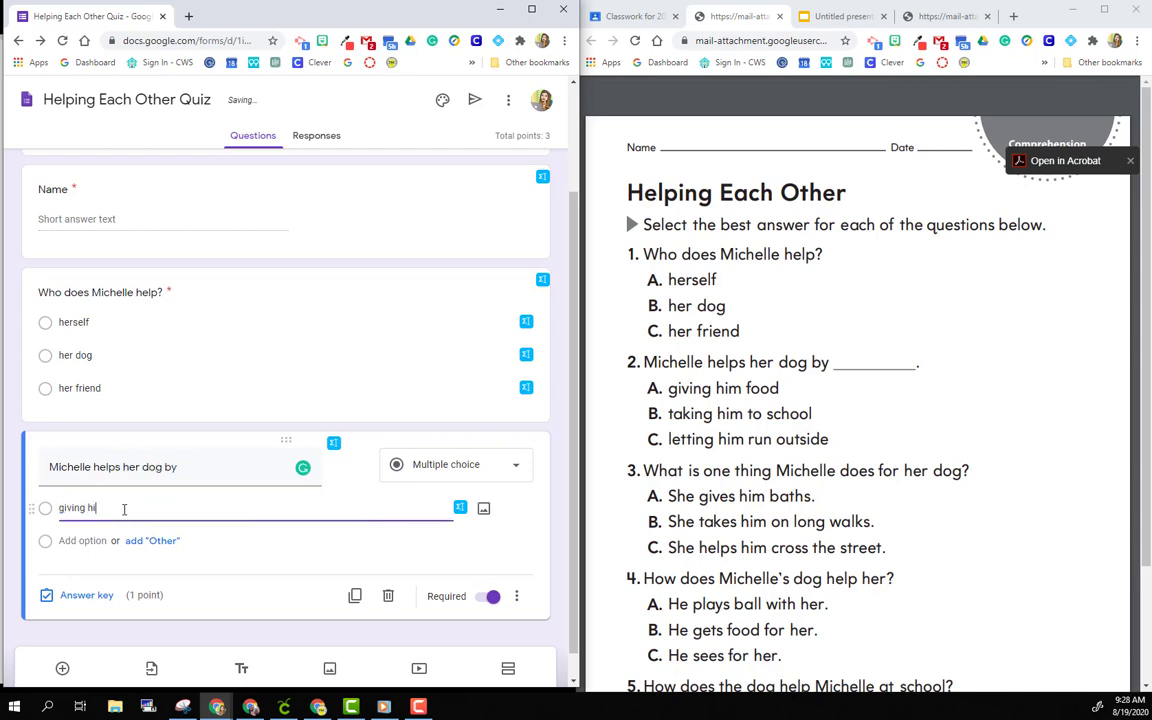
{"action": "type", "text": "m food"}
{"action": "key", "text": "Return"}
{"action": "type", "text": "taking"}
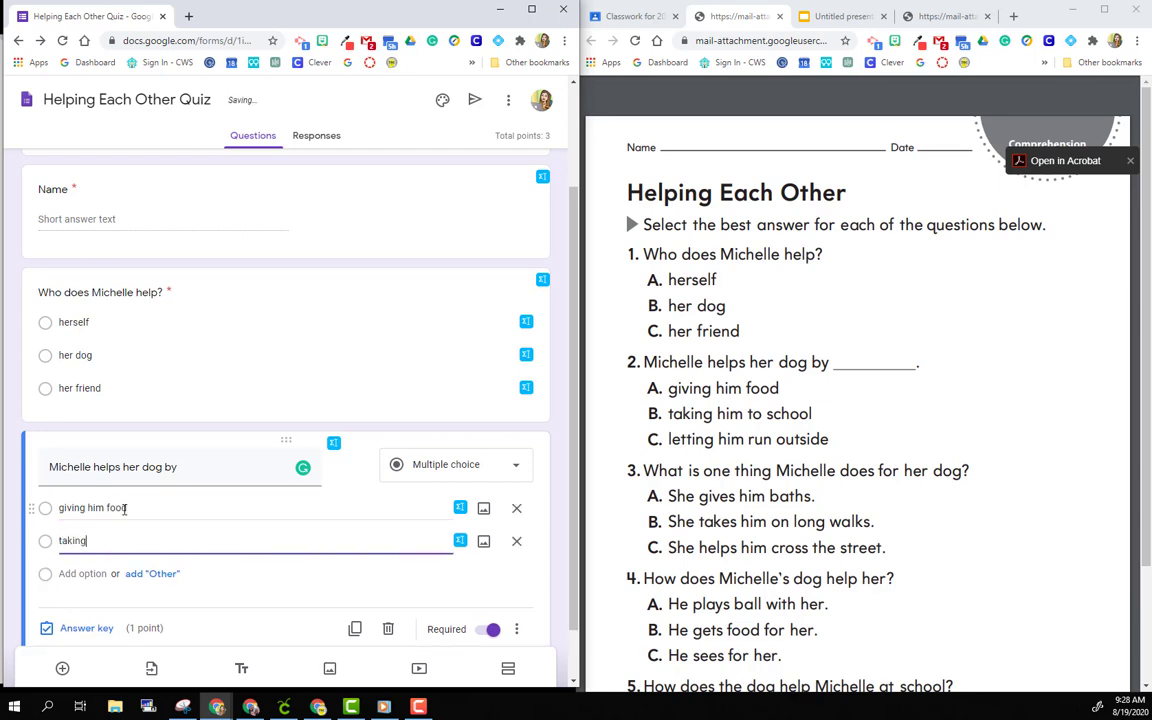
{"action": "type", "text": " him to school"}
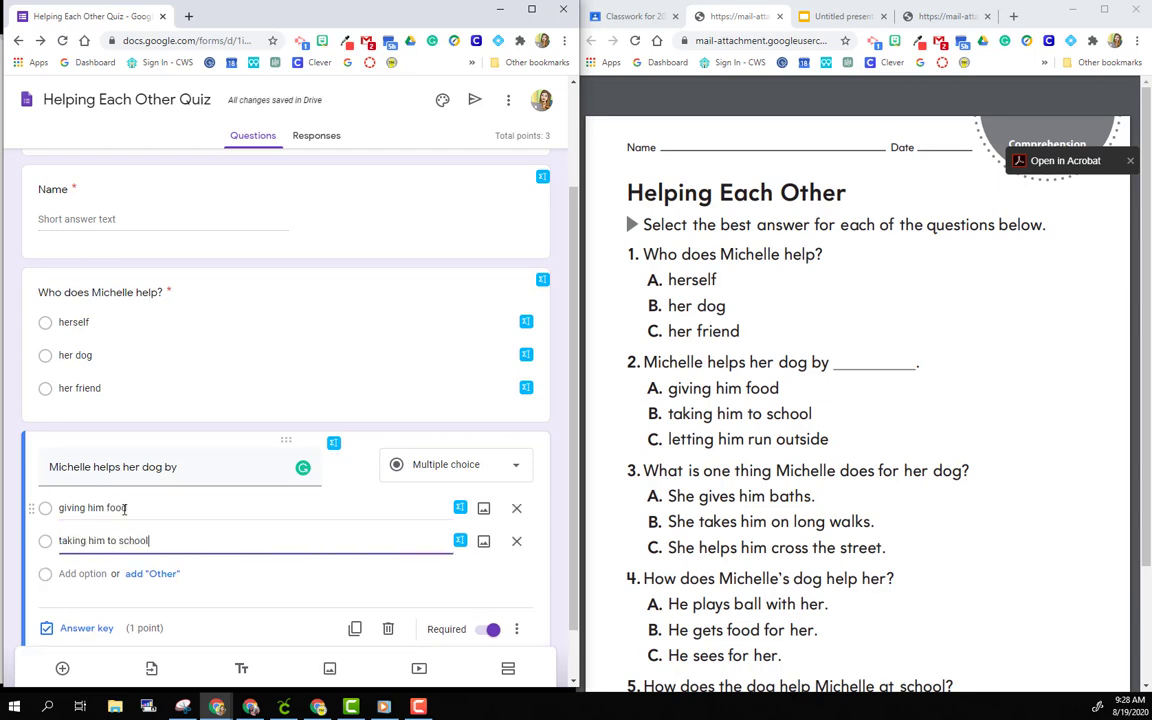
{"action": "key", "text": "Return"}
{"action": "type", "text": "letting hi"}
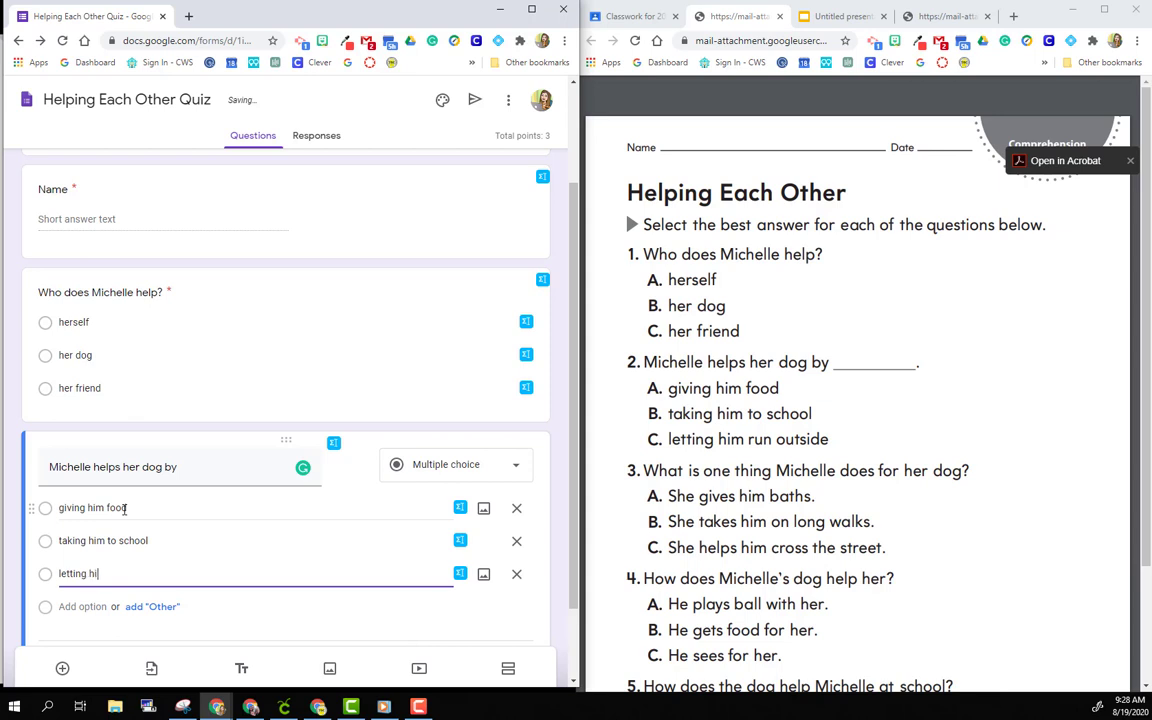
{"action": "type", "text": "m run ou"}
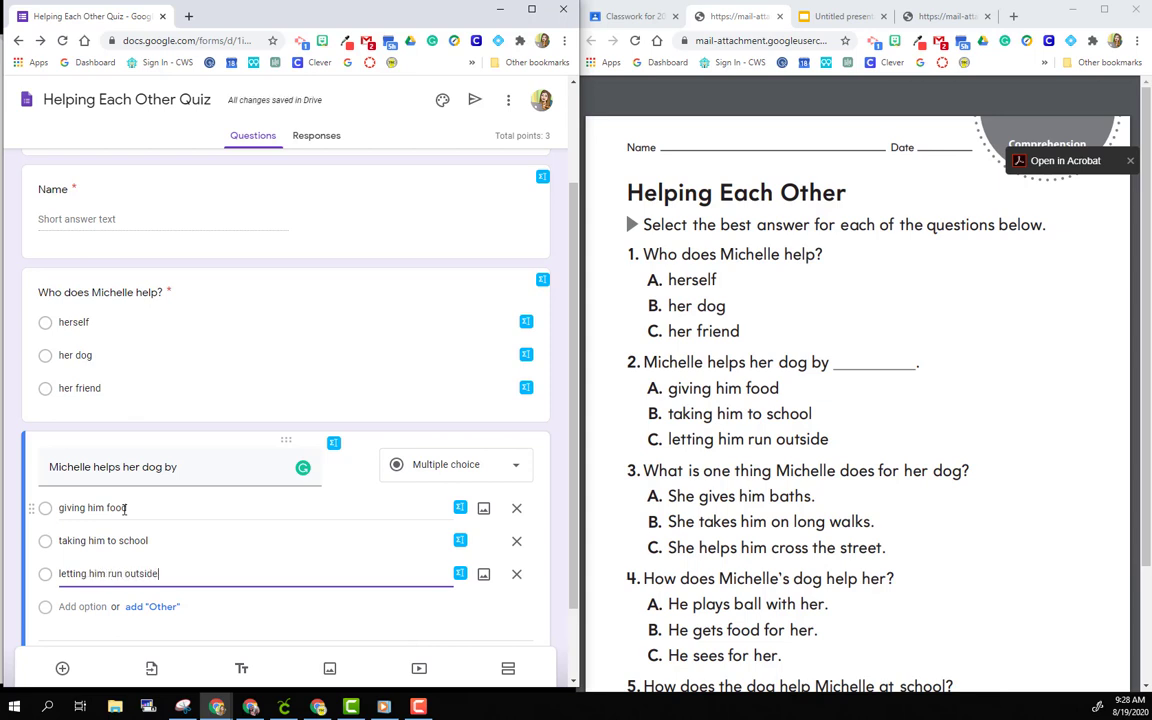
{"action": "type", "text": "tside"}
- Mark "giving him food" as the correct answer to "Michelle helps her dog by" in the answer key
{"action": "scroll", "coordinate": [150, 512], "scroll_direction": "down", "scroll_amount": 1}
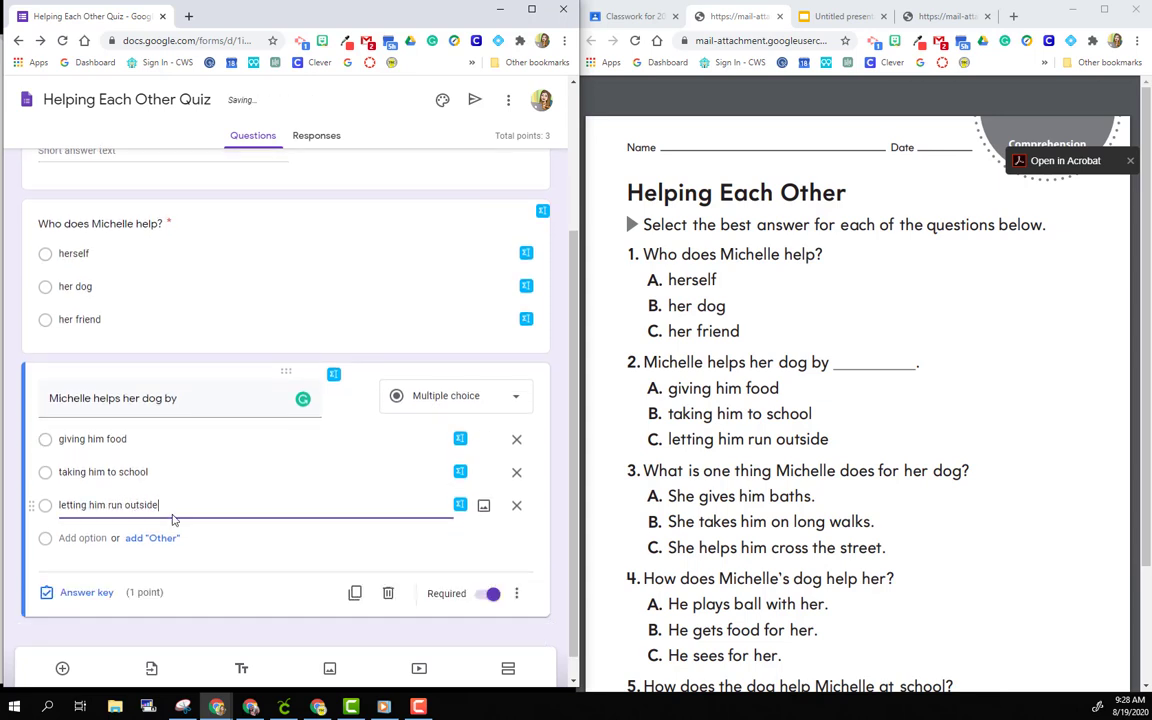
{"action": "left_click", "coordinate": [88, 594]}
{"action": "left_click", "coordinate": [53, 472]}
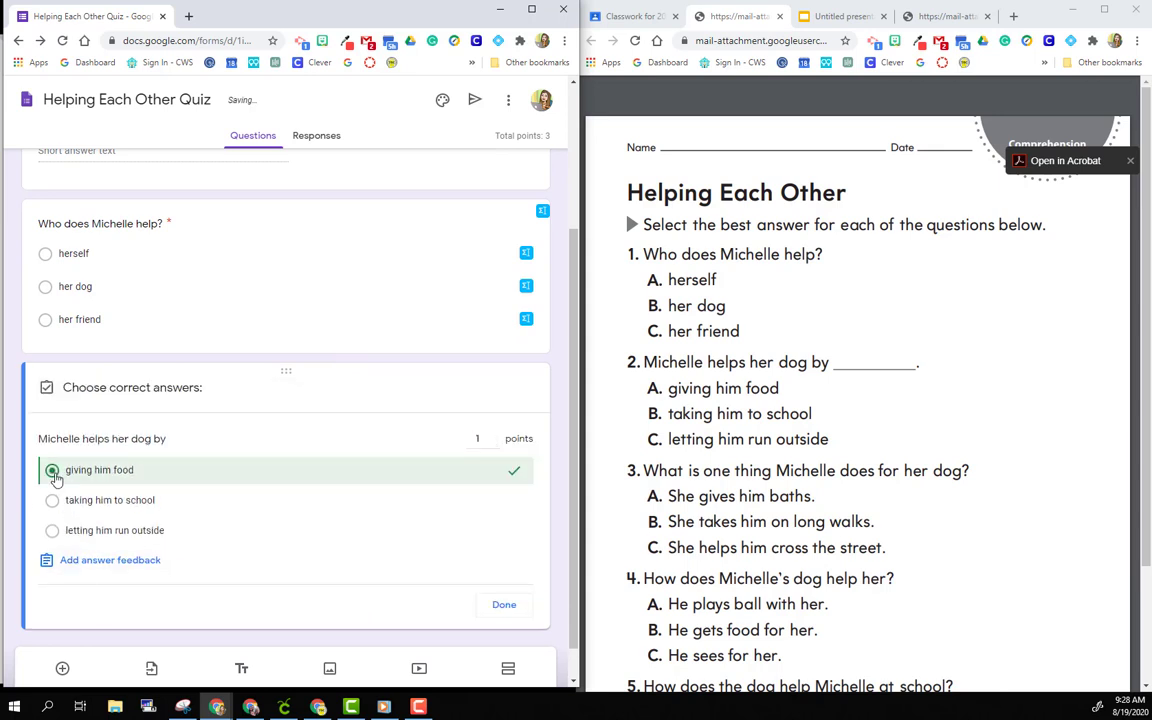
{"action": "left_click", "coordinate": [496, 605]}
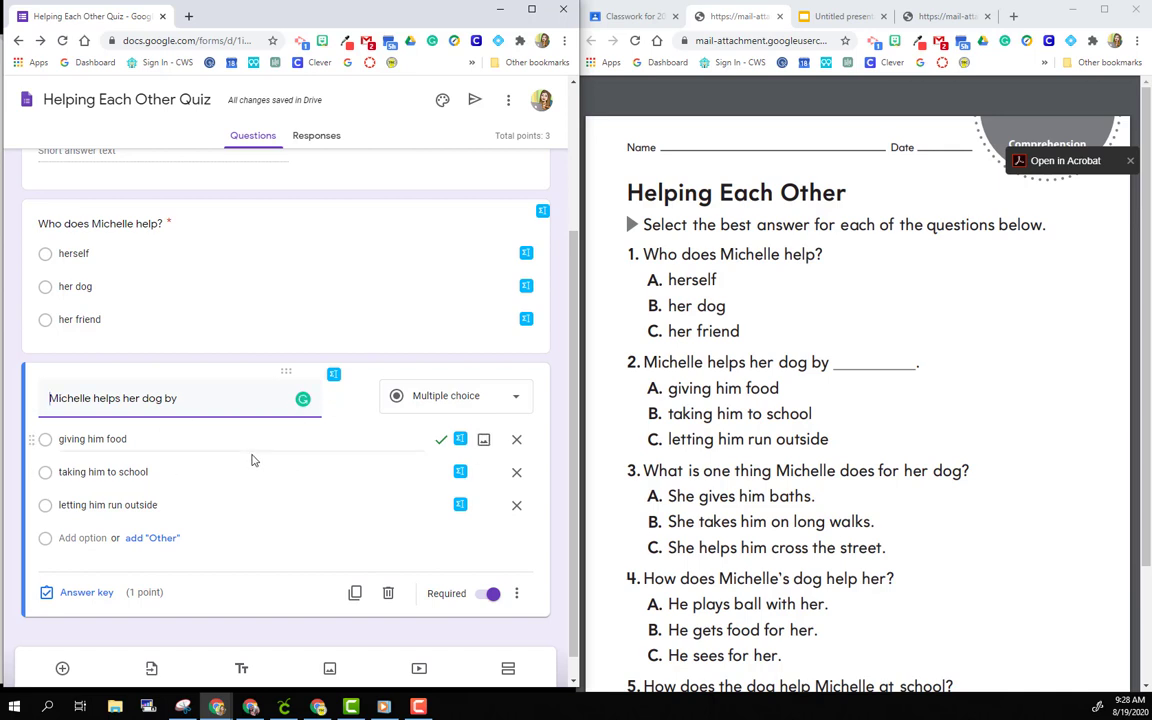
{"action": "scroll", "coordinate": [355, 472], "scroll_direction": "up", "scroll_amount": 1}
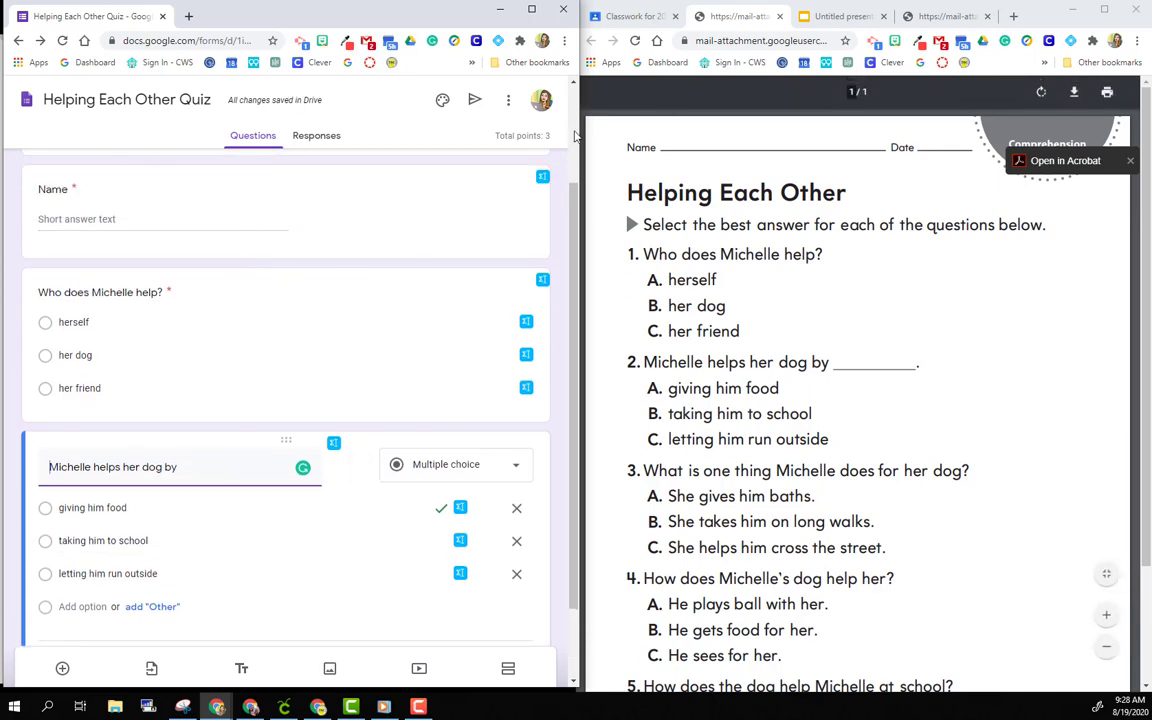
{"action": "scroll", "coordinate": [491, 218], "scroll_direction": "up", "scroll_amount": 3}
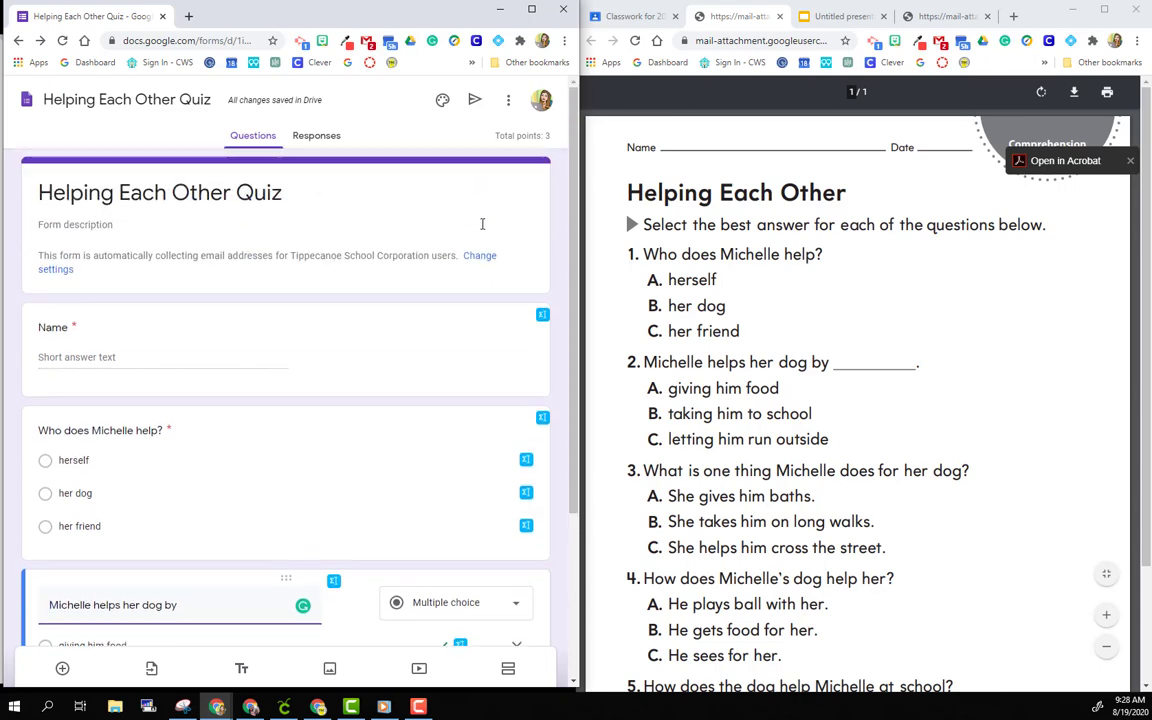
- Maximize the PDF's browser window, switch to Google Classroom and start a new quiz assignment in 2020 Sample Classroom
{"action": "left_click", "coordinate": [1107, 10]}
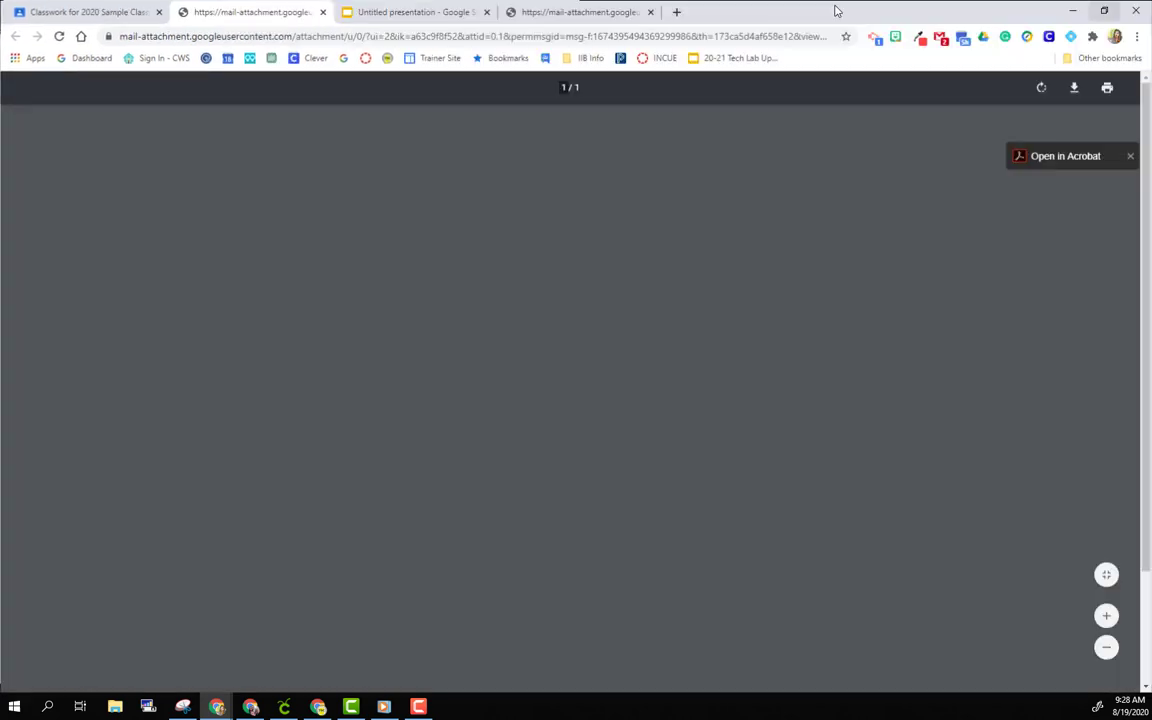
{"action": "key", "text": "ctrl+1"}
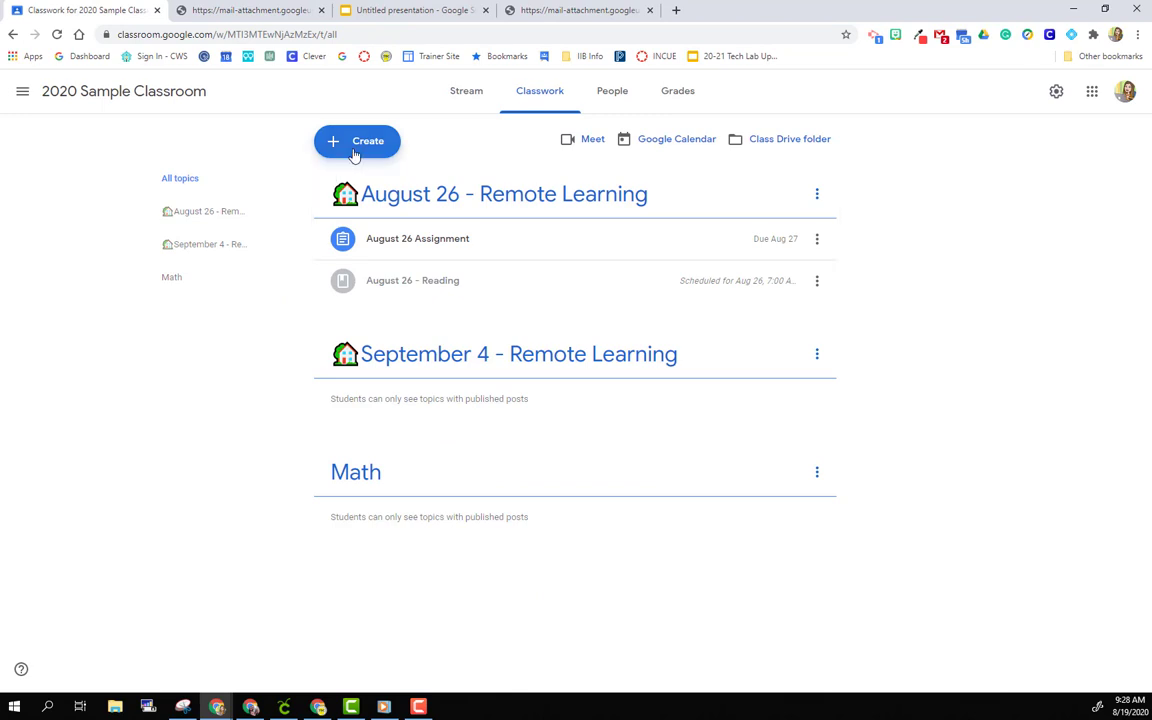
{"action": "left_click", "coordinate": [354, 152]}
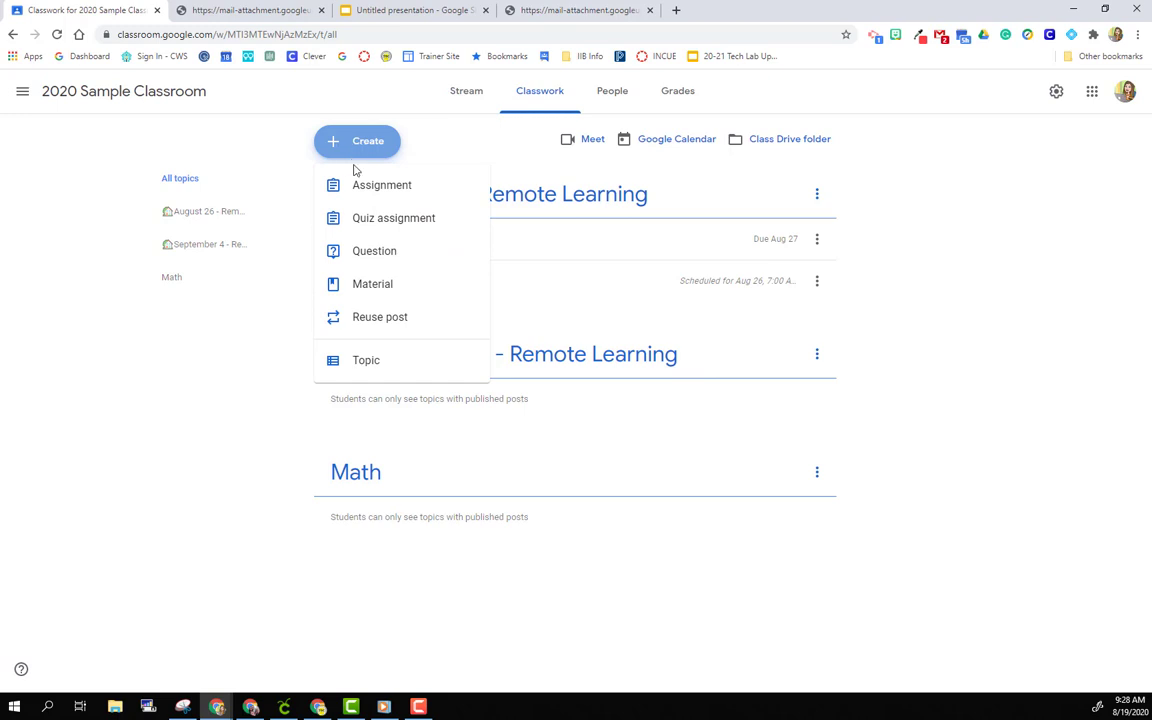
{"action": "left_click", "coordinate": [361, 222]}
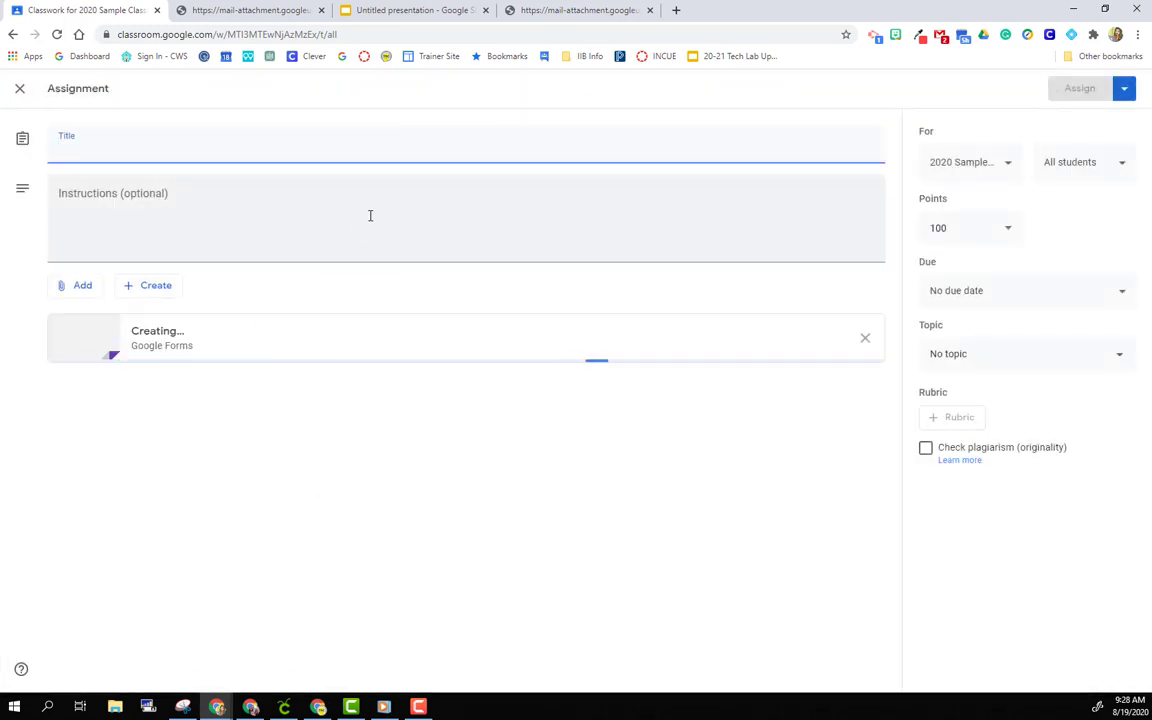
- Title the assignment "Helping Each Other", checking the wording against the quiz PDF
{"action": "left_click", "coordinate": [83, 148]}
{"action": "type", "text": "Helping"}
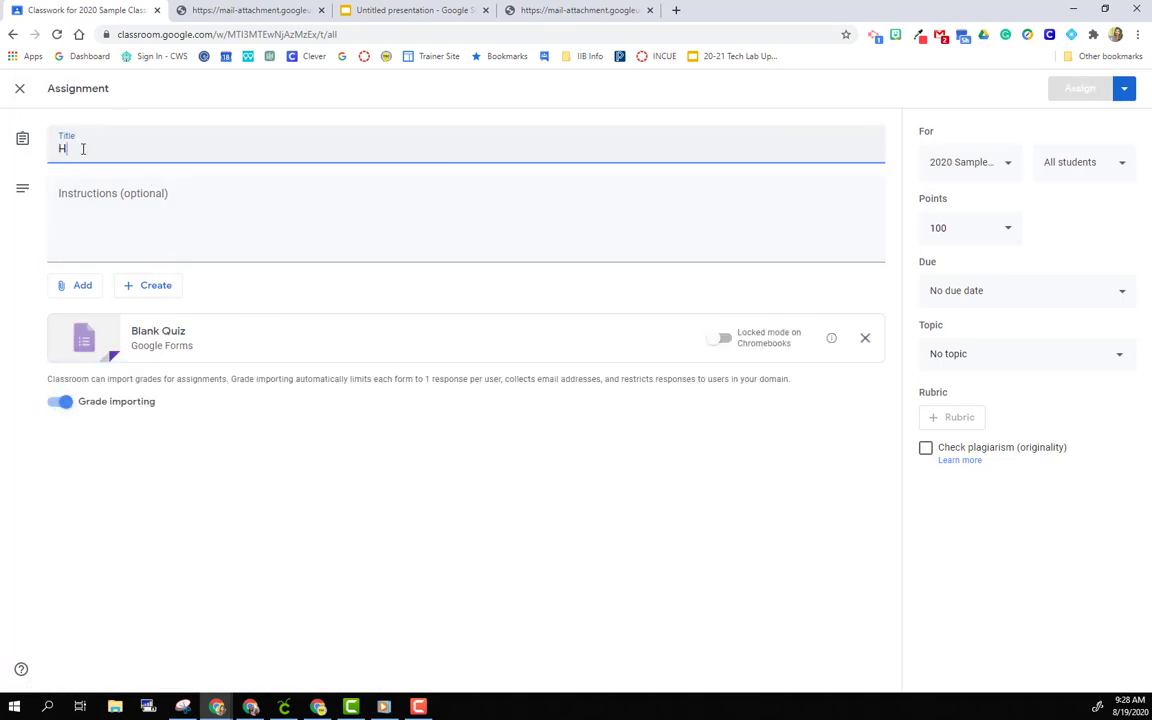
{"action": "left_click", "coordinate": [202, 9]}
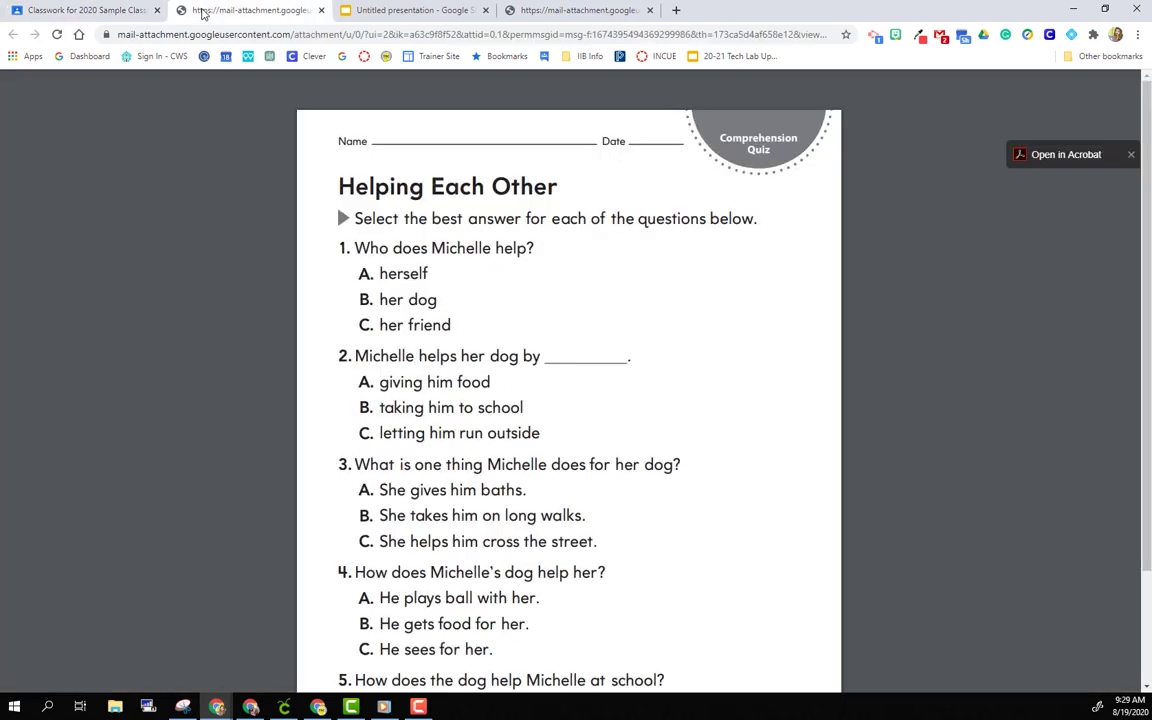
{"action": "left_click", "coordinate": [62, 10]}
{"action": "type", "text": "Eac"}
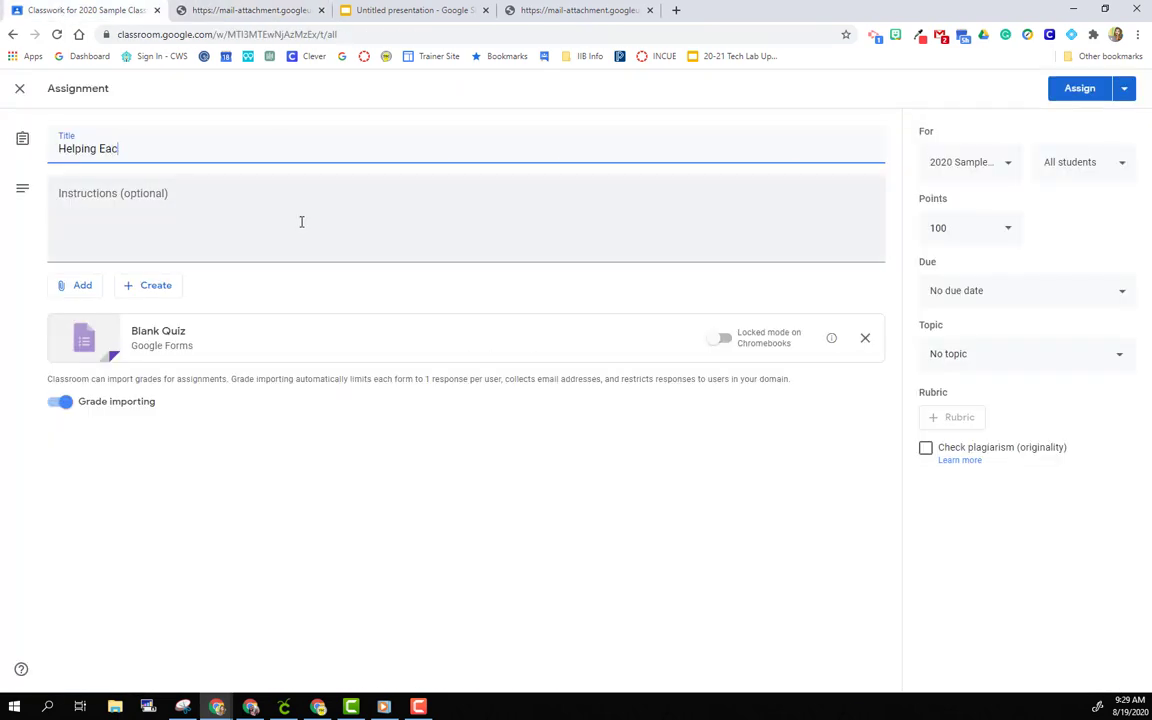
{"action": "type", "text": "h Other"}
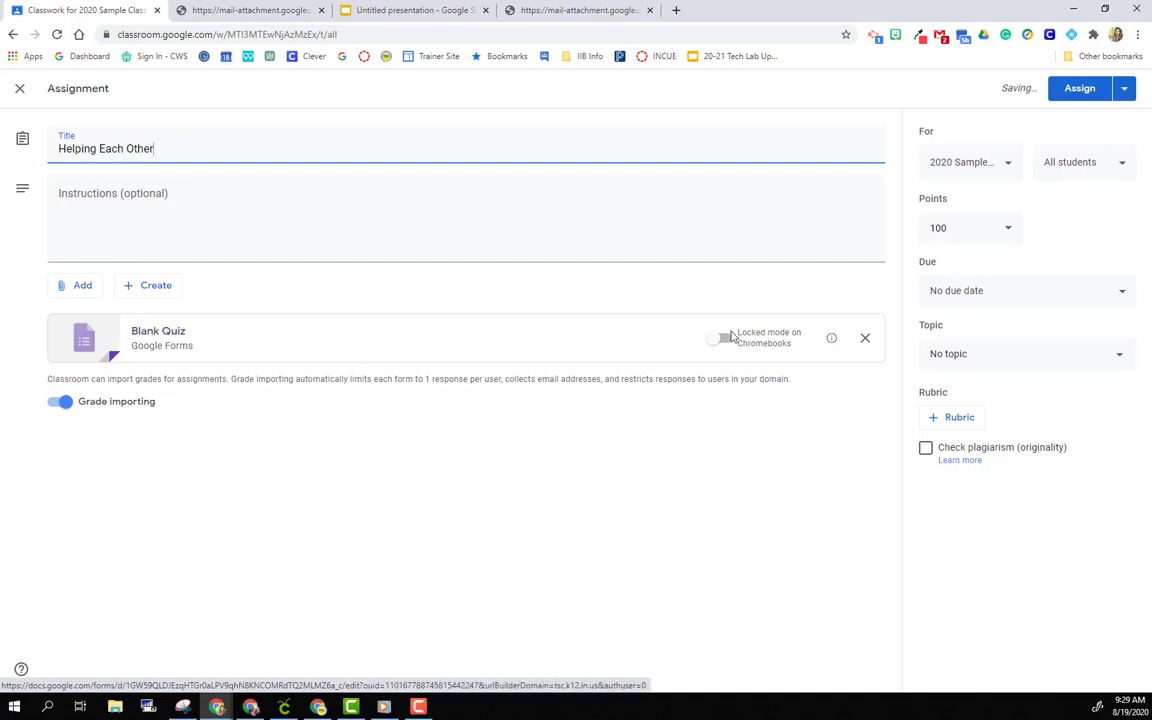
- Replace the attached Blank Quiz with the Helping Each Other Quiz form from Google Drive and turn on grade importing
{"action": "left_click", "coordinate": [866, 340]}
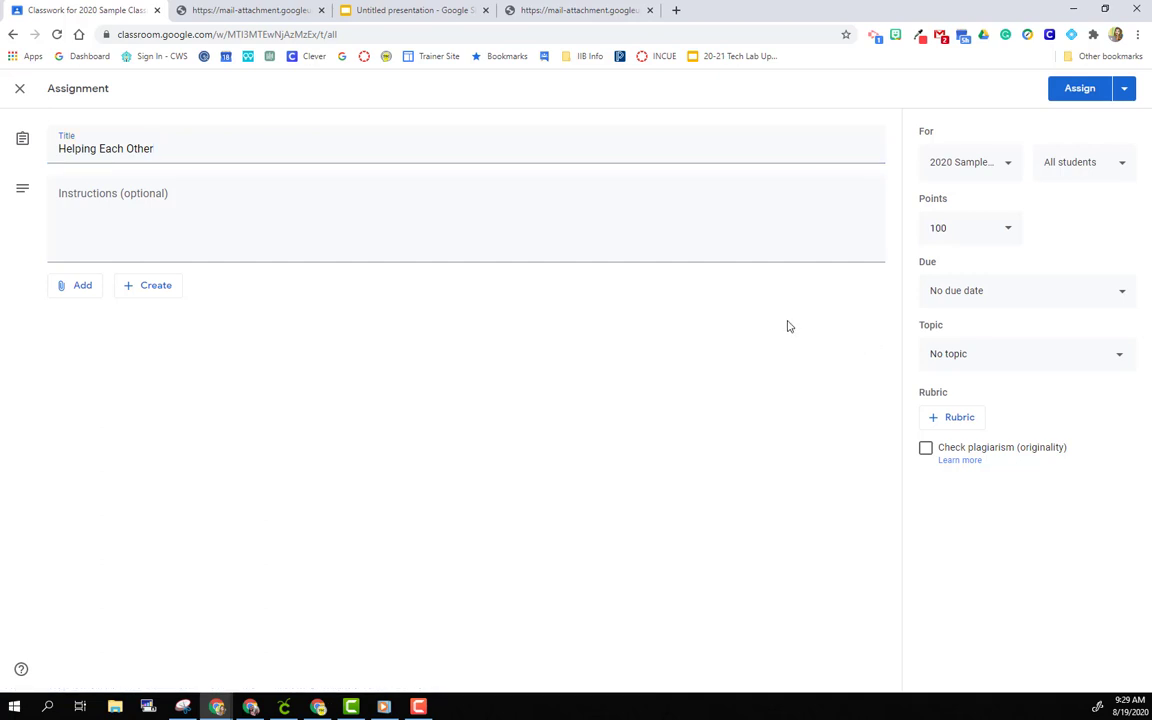
{"action": "left_click", "coordinate": [78, 290]}
{"action": "left_click", "coordinate": [86, 318]}
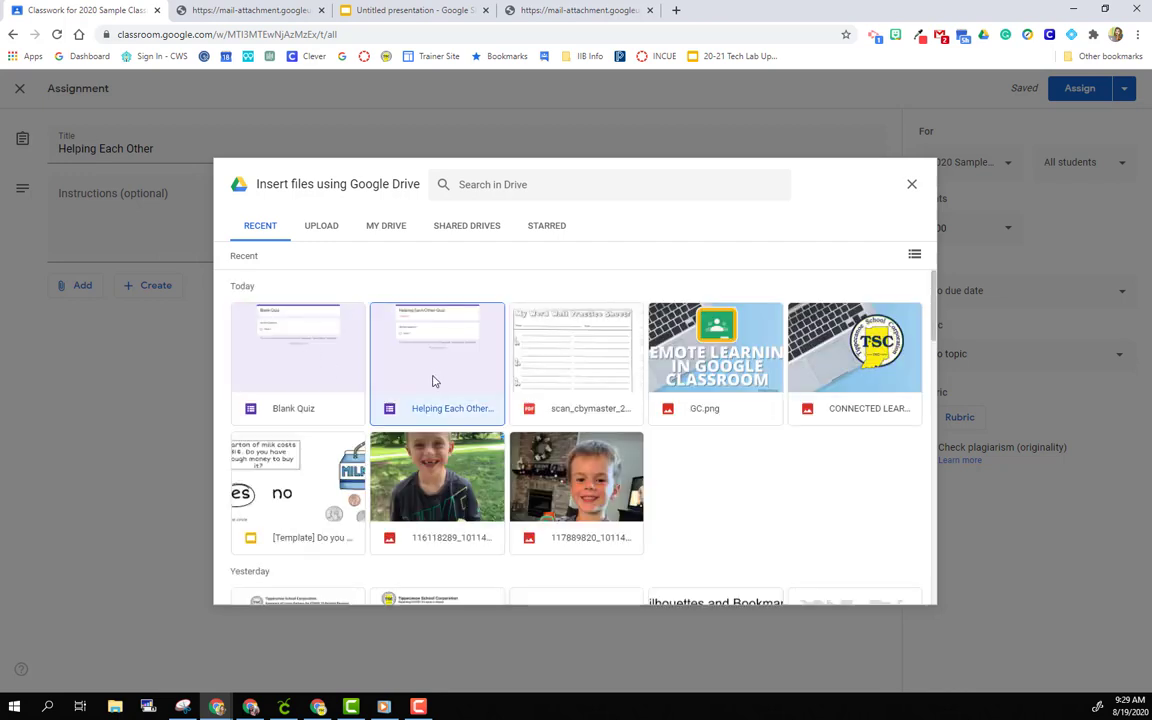
{"action": "left_click", "coordinate": [433, 381]}
{"action": "left_click", "coordinate": [896, 587]}
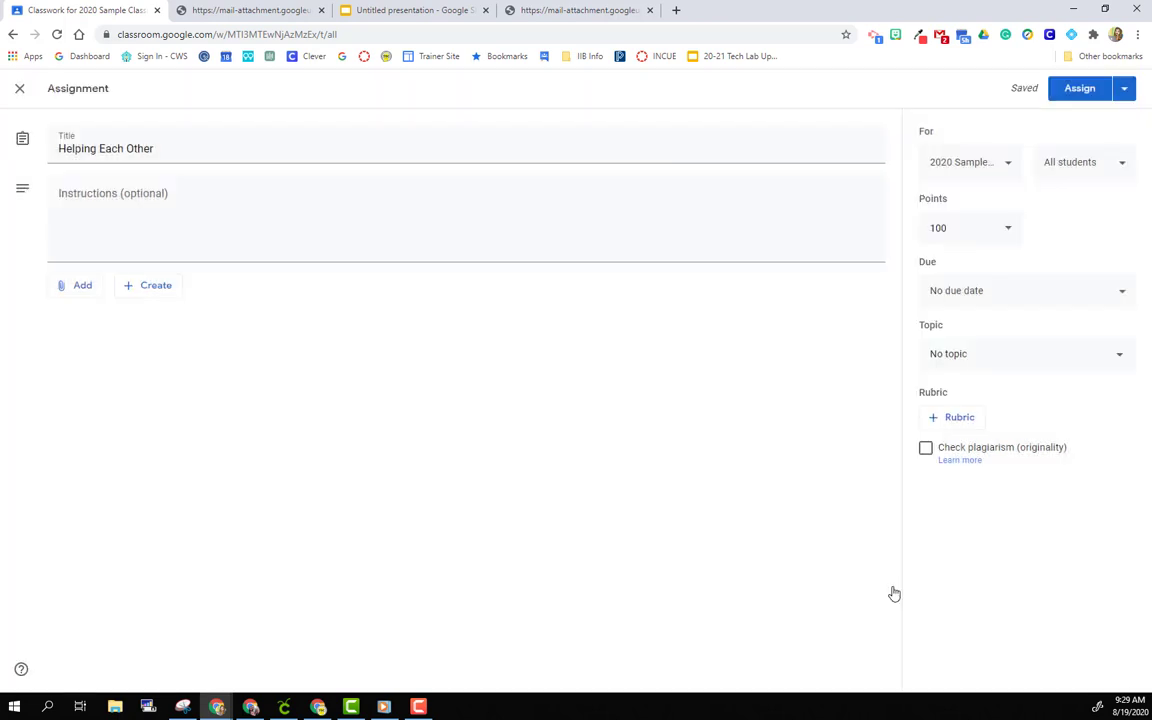
{"action": "left_click", "coordinate": [62, 401]}
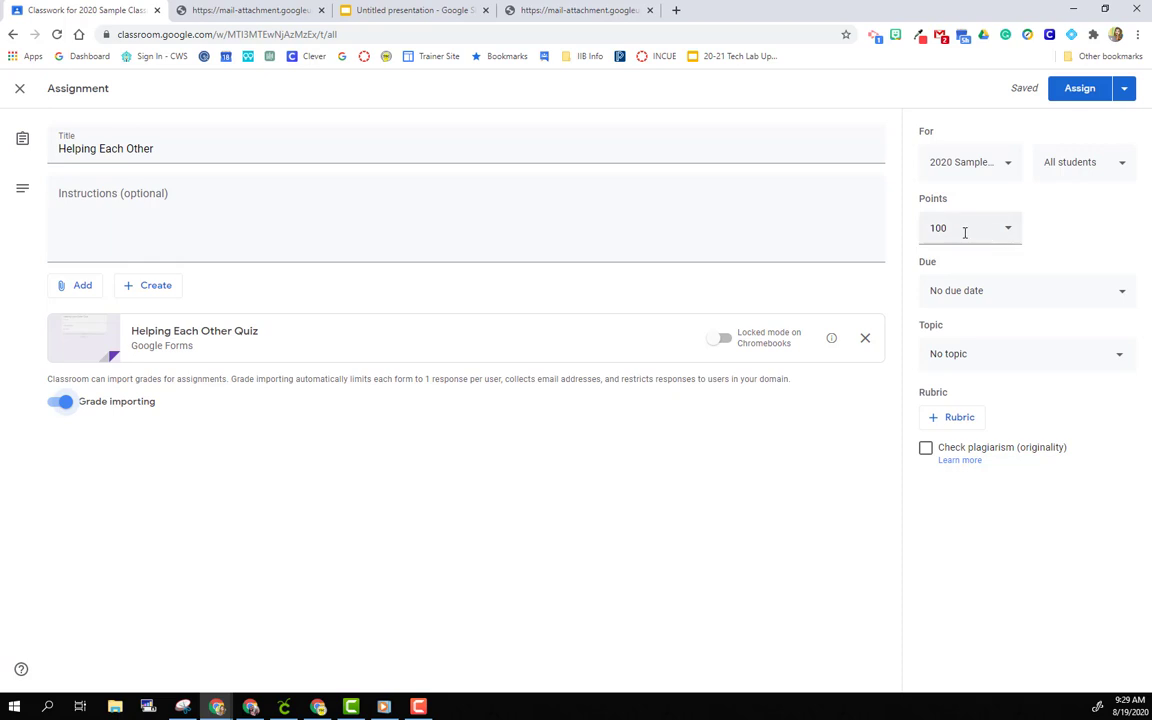
- Set the assignment to 2 points with a due date of Aug 28, 2020
{"action": "left_click_drag", "start_coordinate": [948, 231], "coordinate": [925, 232]}
{"action": "type", "text": "2"}
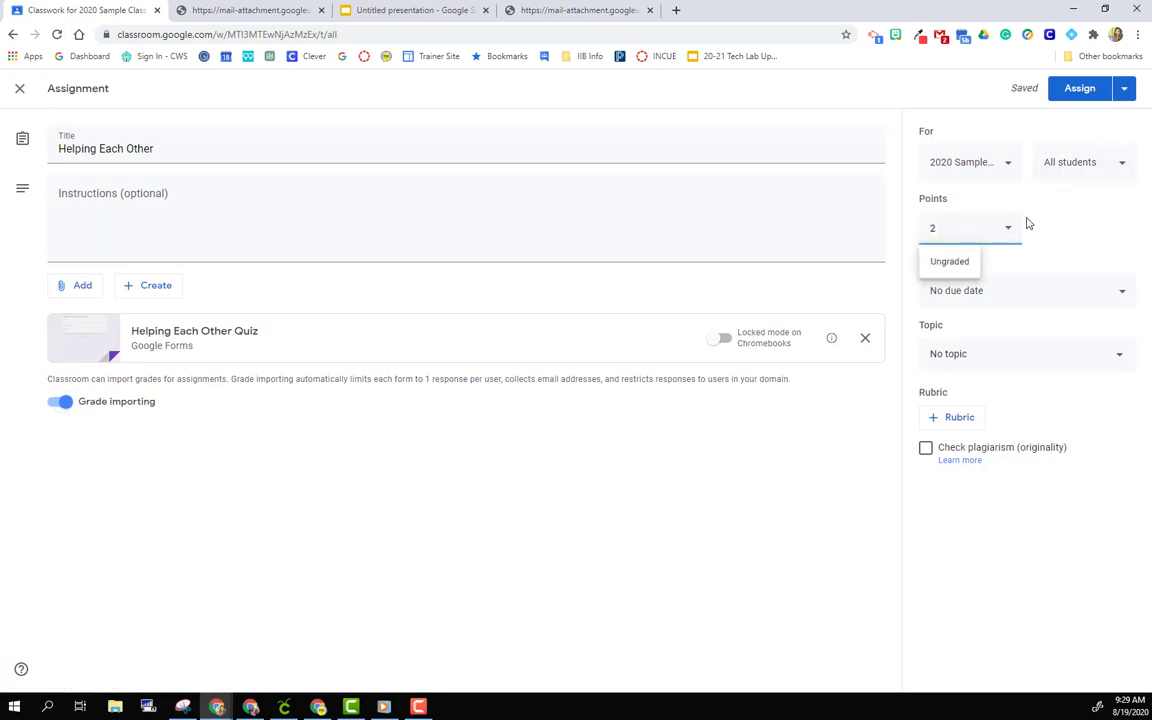
{"action": "left_click", "coordinate": [1036, 249]}
{"action": "left_click", "coordinate": [952, 300]}
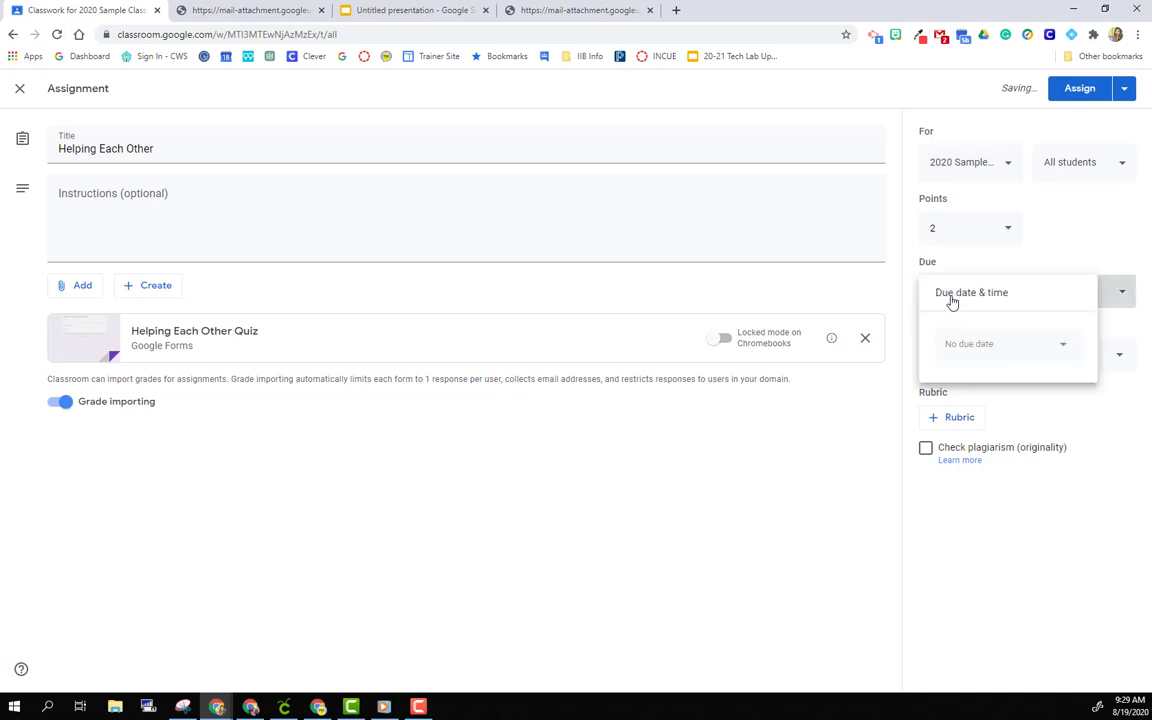
{"action": "left_click", "coordinate": [1003, 344]}
{"action": "left_click", "coordinate": [1055, 494]}
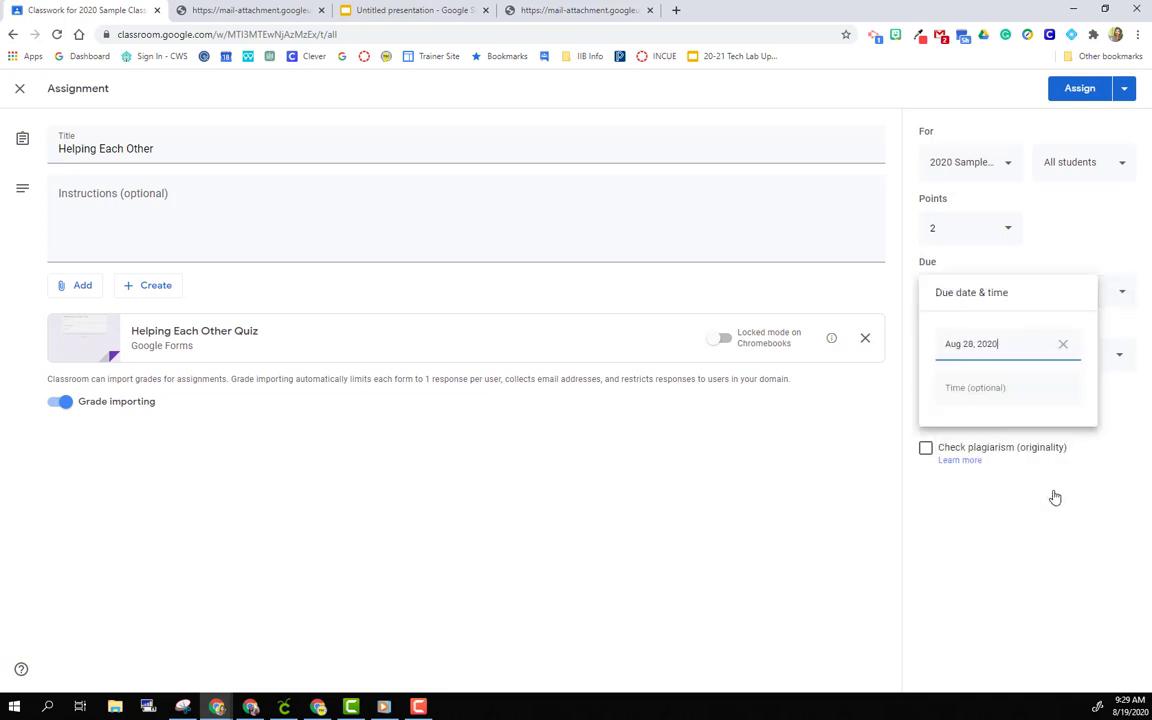
{"action": "left_click", "coordinate": [1072, 262]}
- File the assignment under the topic "August 26 - Remote Learning" and look through the classes it can be given to
{"action": "left_click", "coordinate": [948, 355]}
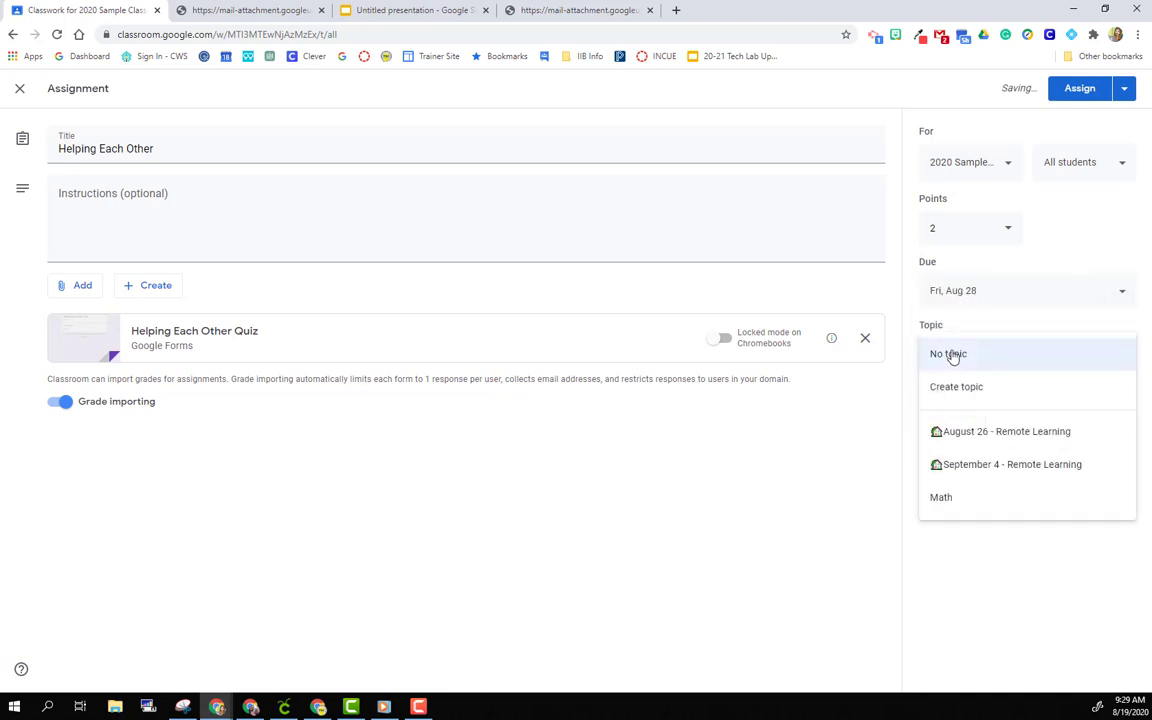
{"action": "left_click", "coordinate": [990, 437]}
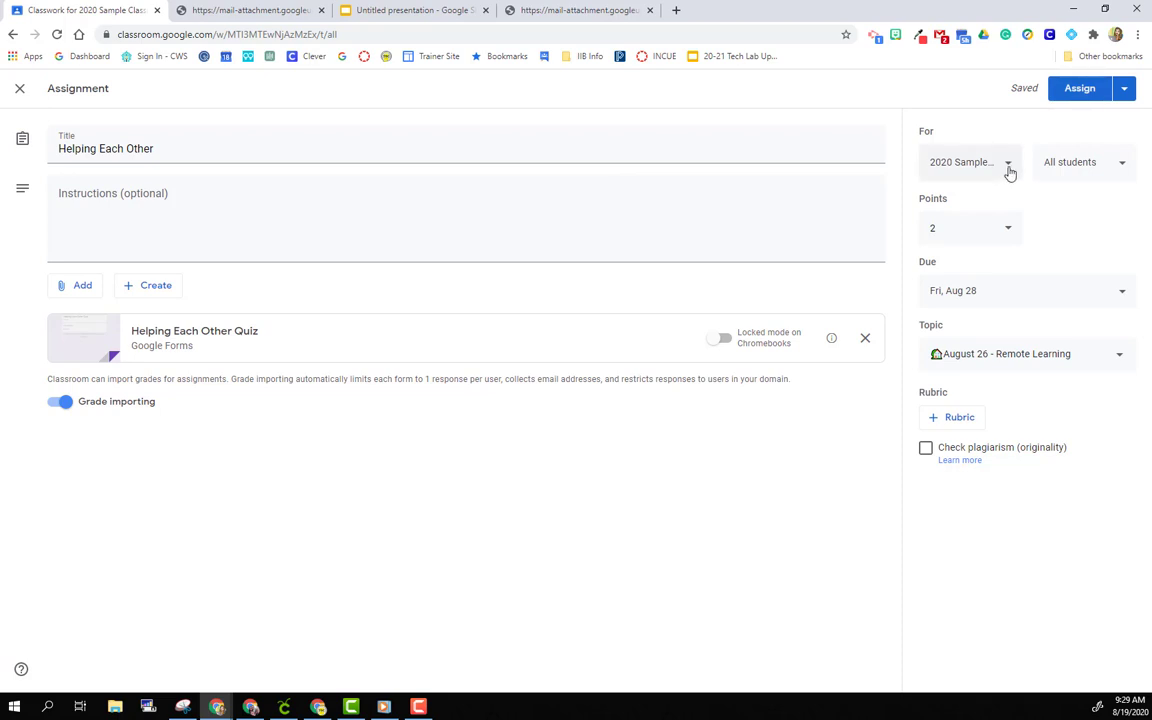
{"action": "left_click", "coordinate": [1008, 163]}
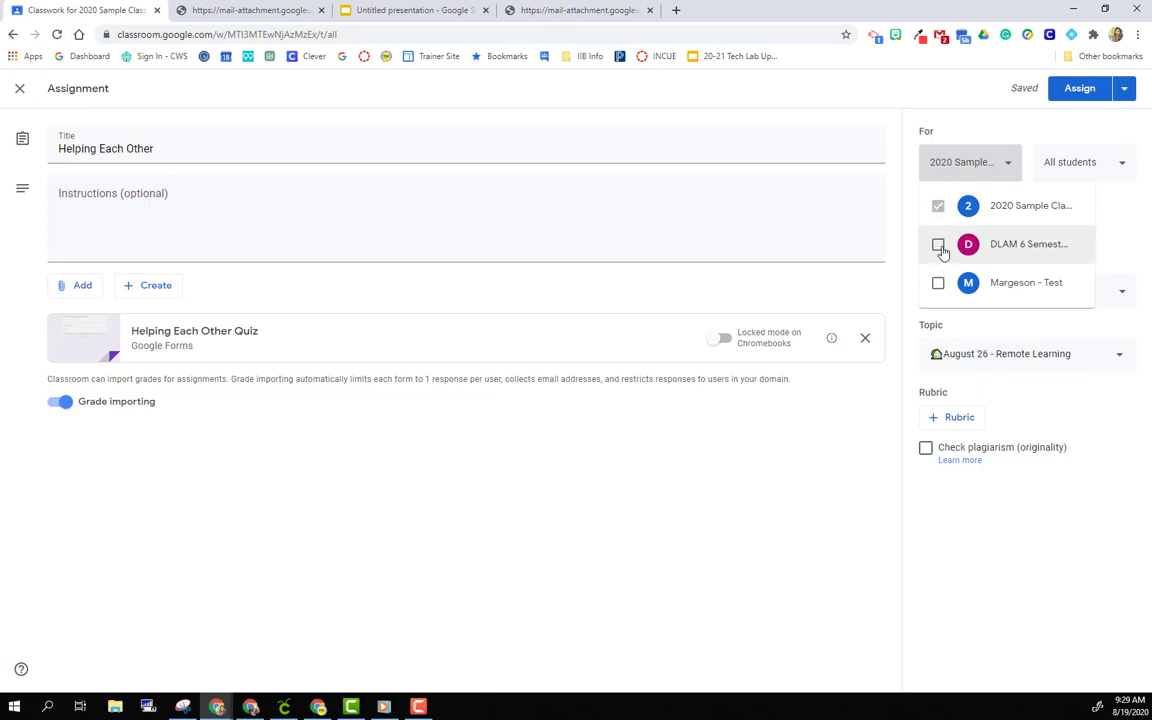
{"action": "left_click", "coordinate": [964, 120]}
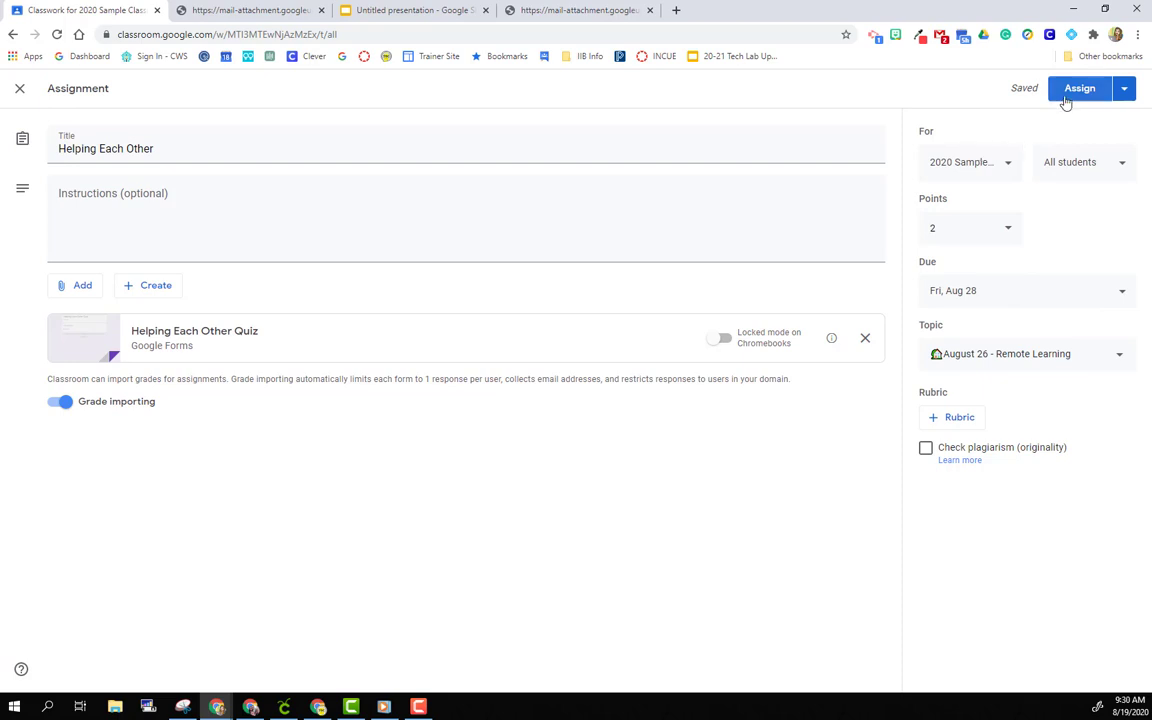
- Look at the scheduling options, assign the quiz immediately and expand the Helping Each Other entry in the classwork list
{"action": "left_click", "coordinate": [1124, 92]}
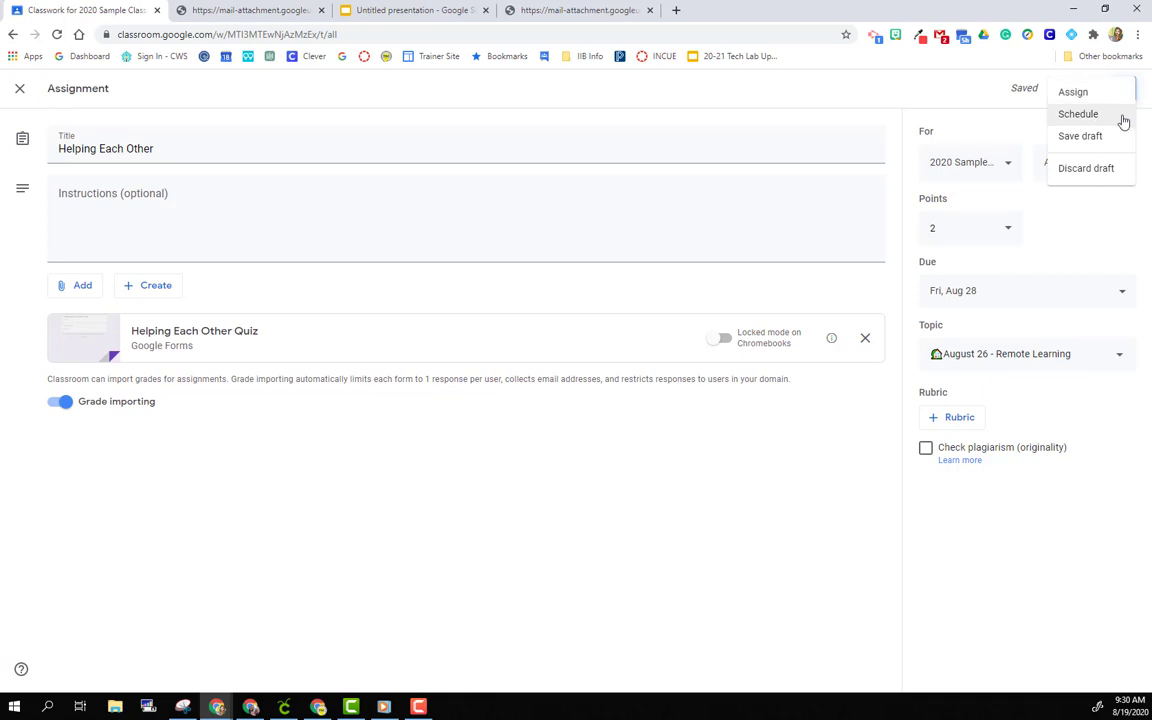
{"action": "left_click", "coordinate": [964, 134]}
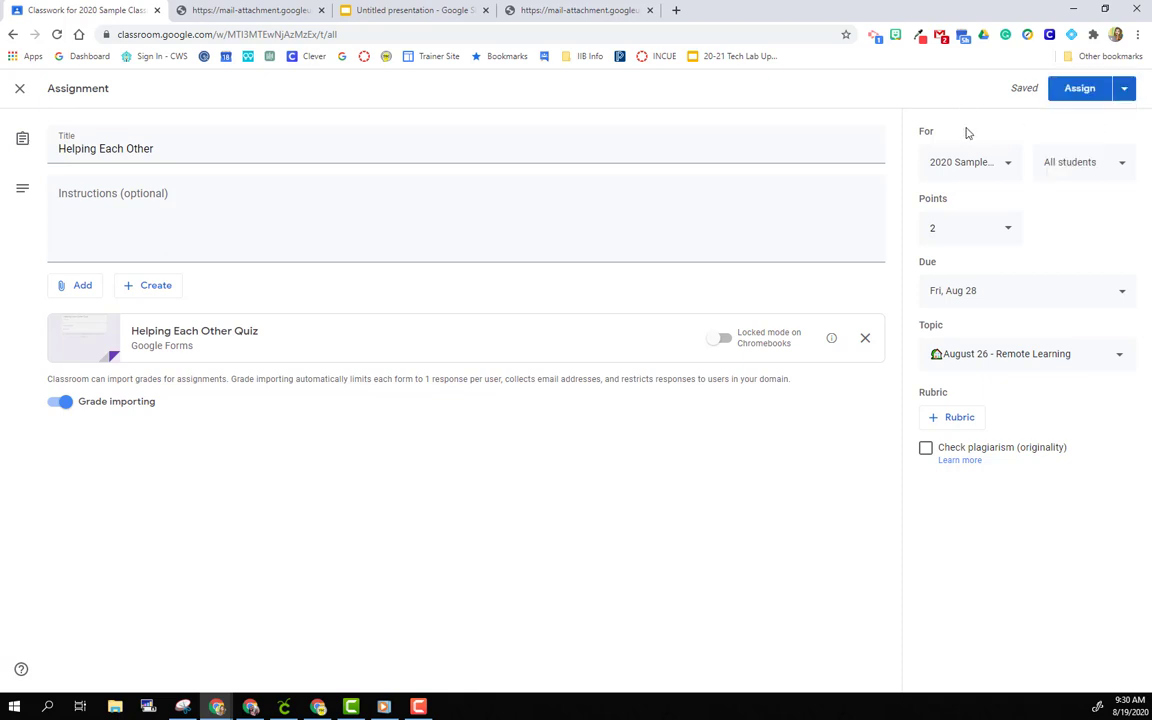
{"action": "left_click", "coordinate": [1063, 100]}
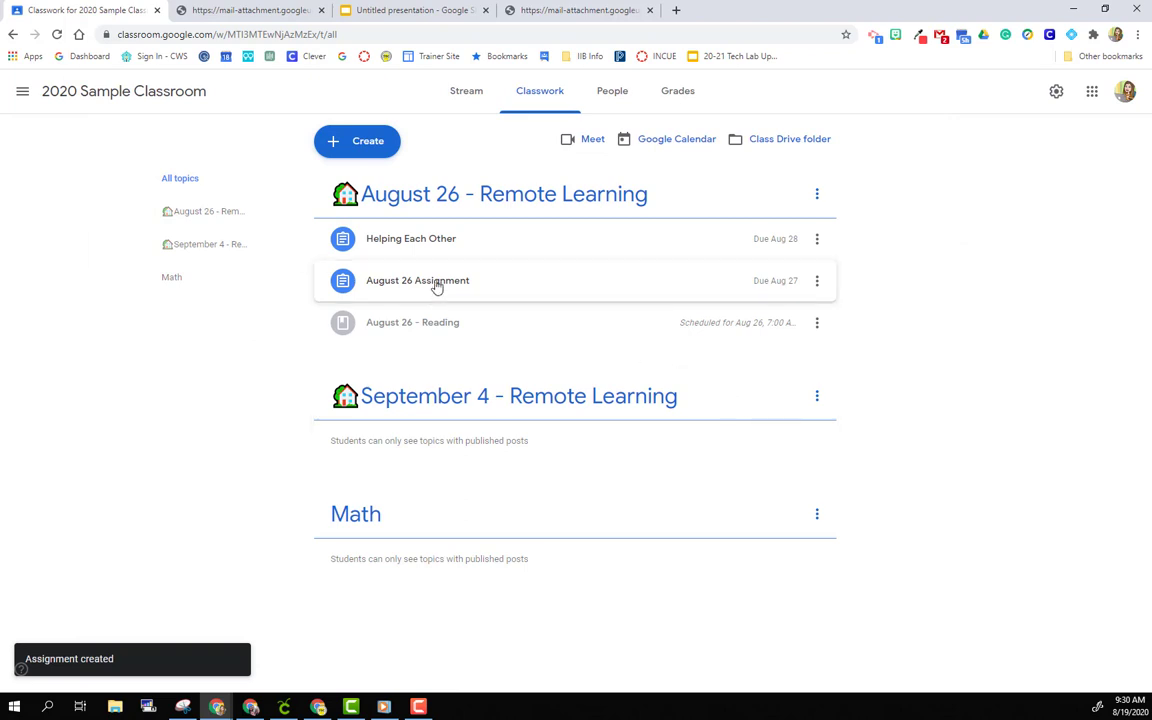
{"action": "left_click", "coordinate": [491, 242]}
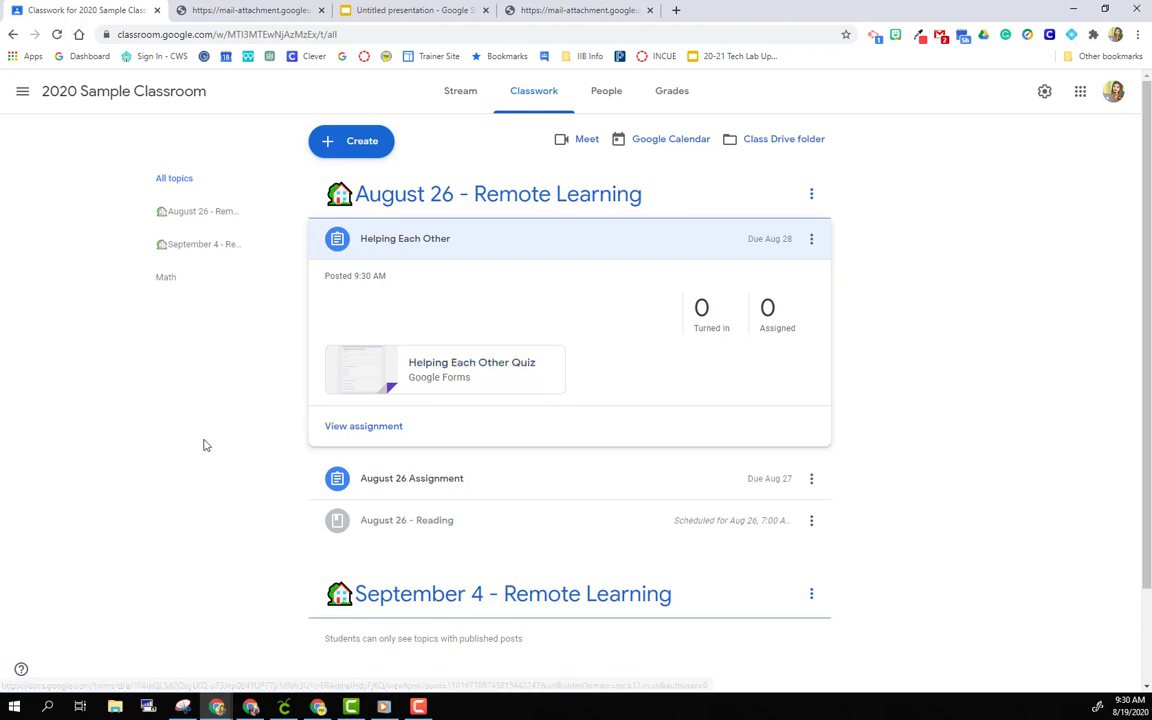
- Switch to the Short Vowels PDF worksheet and copy sentence 1, "We went to Sunset Park to play soccer."
{"action": "left_click", "coordinate": [537, 12]}
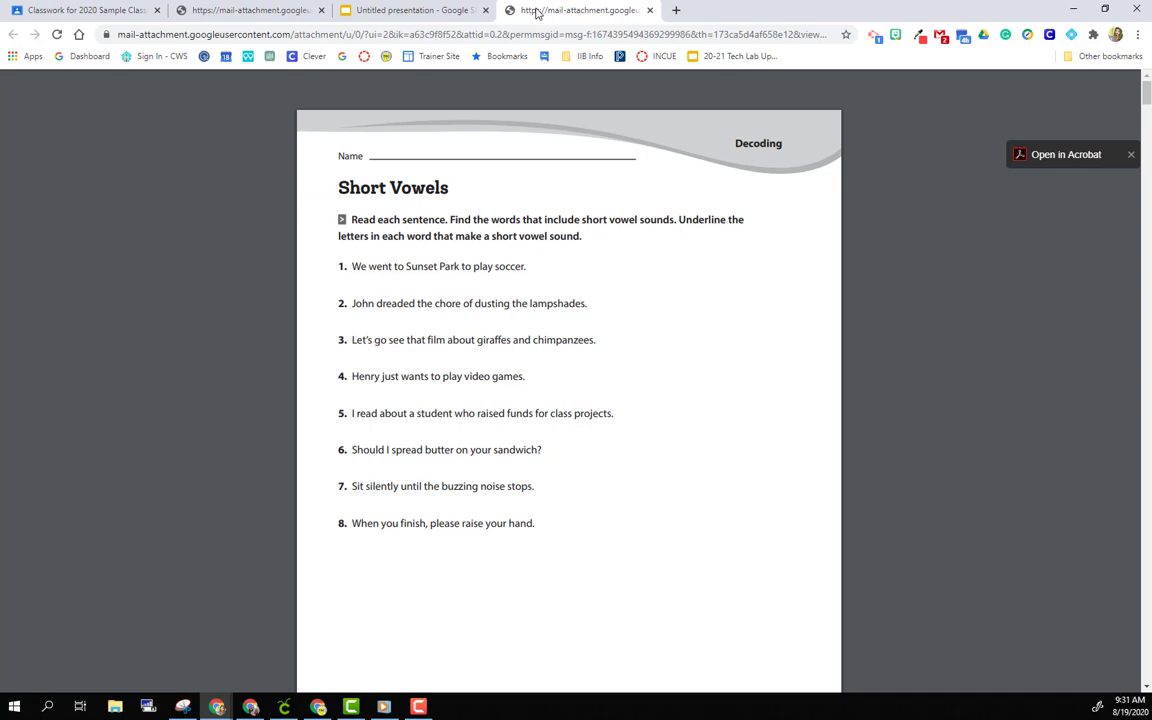
{"action": "left_click", "coordinate": [415, 12]}
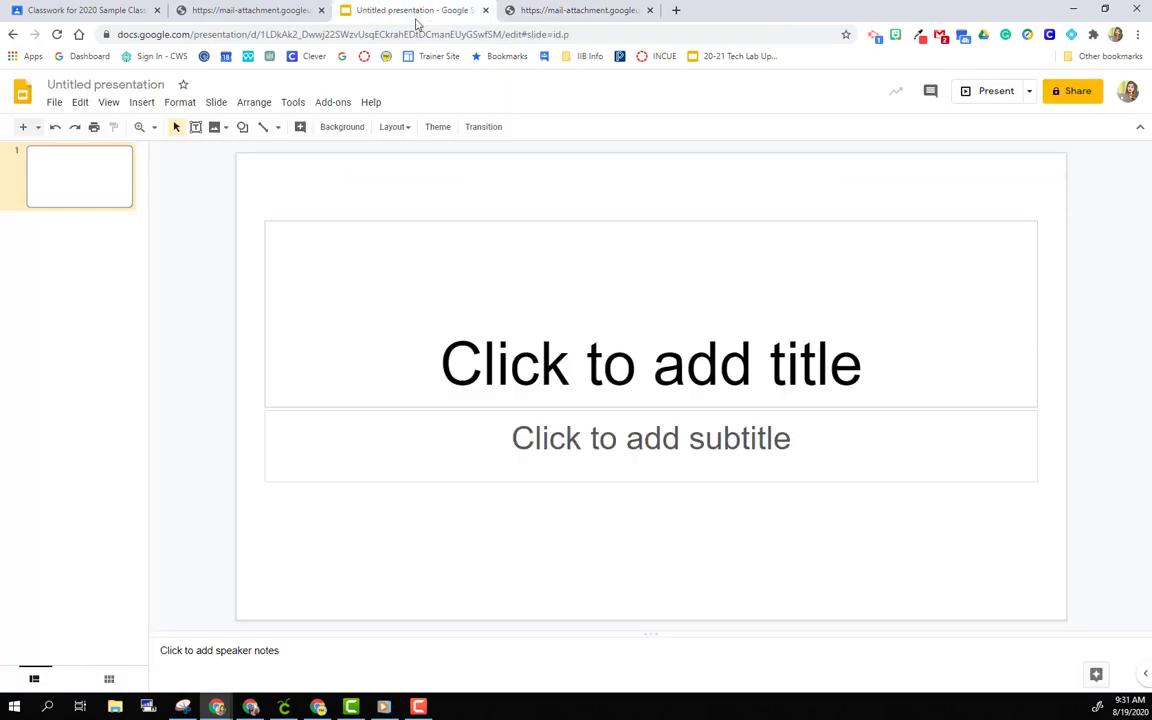
{"action": "left_click", "coordinate": [575, 10]}
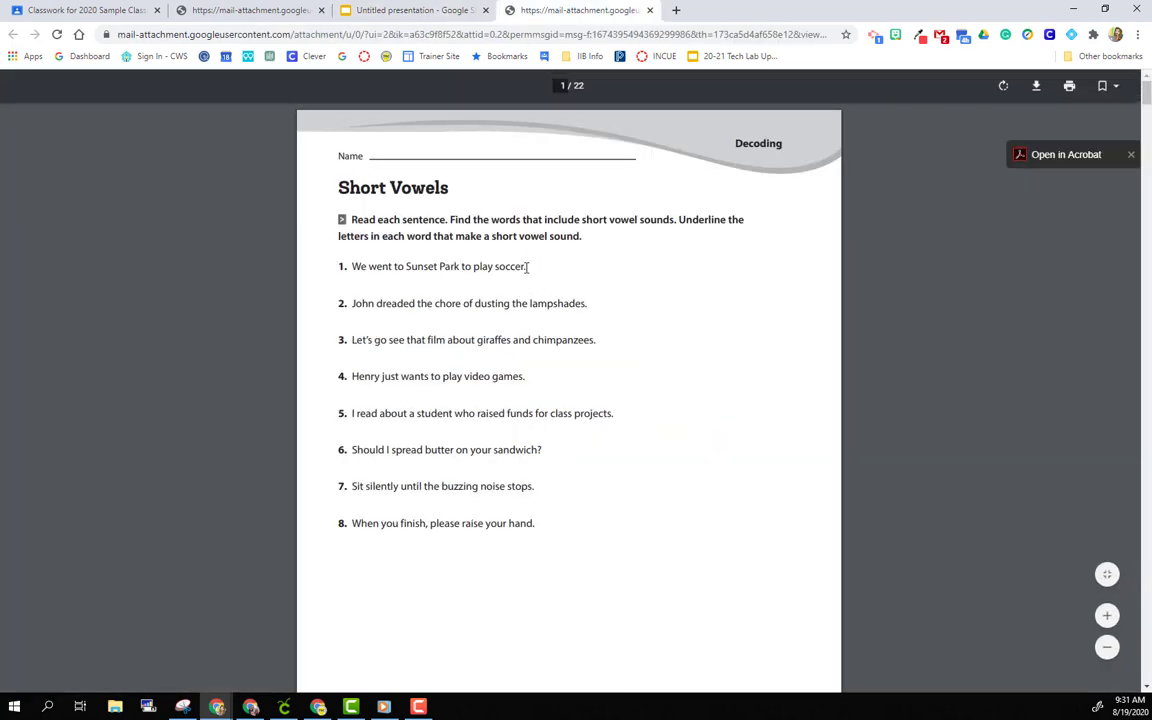
{"action": "left_click_drag", "start_coordinate": [527, 267], "coordinate": [357, 270]}
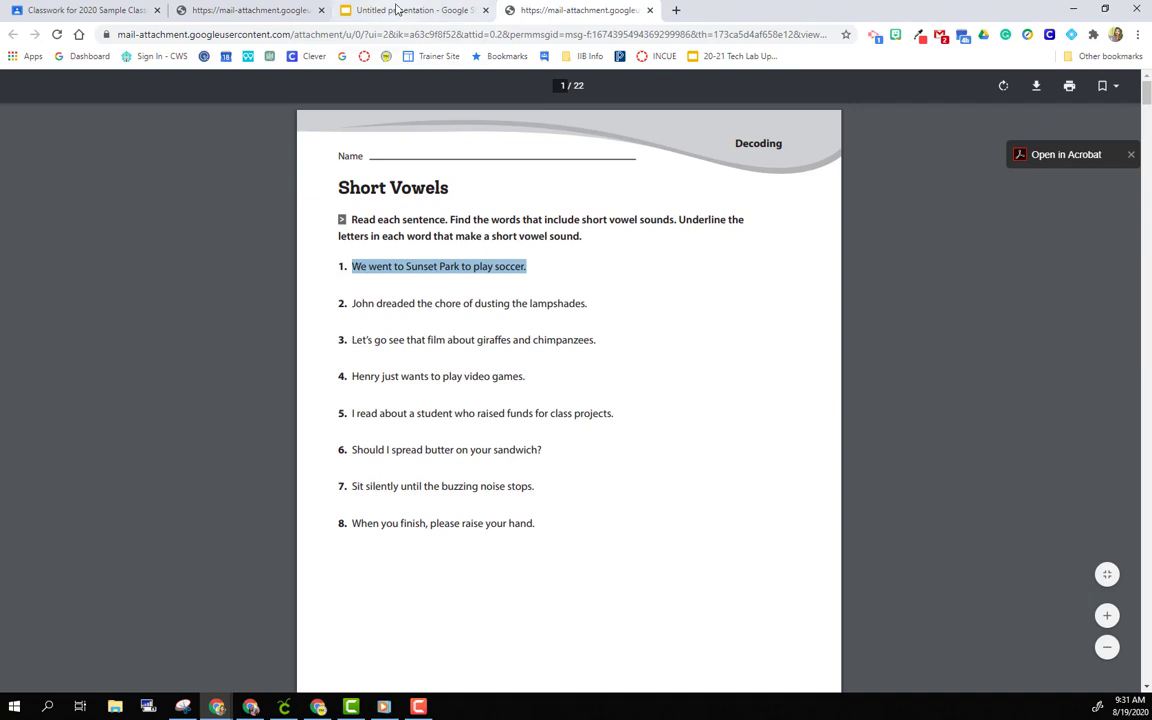
- Switch to the untitled Google Slides presentation and delete the title and subtitle placeholders from the first slide
{"action": "left_click", "coordinate": [397, 9]}
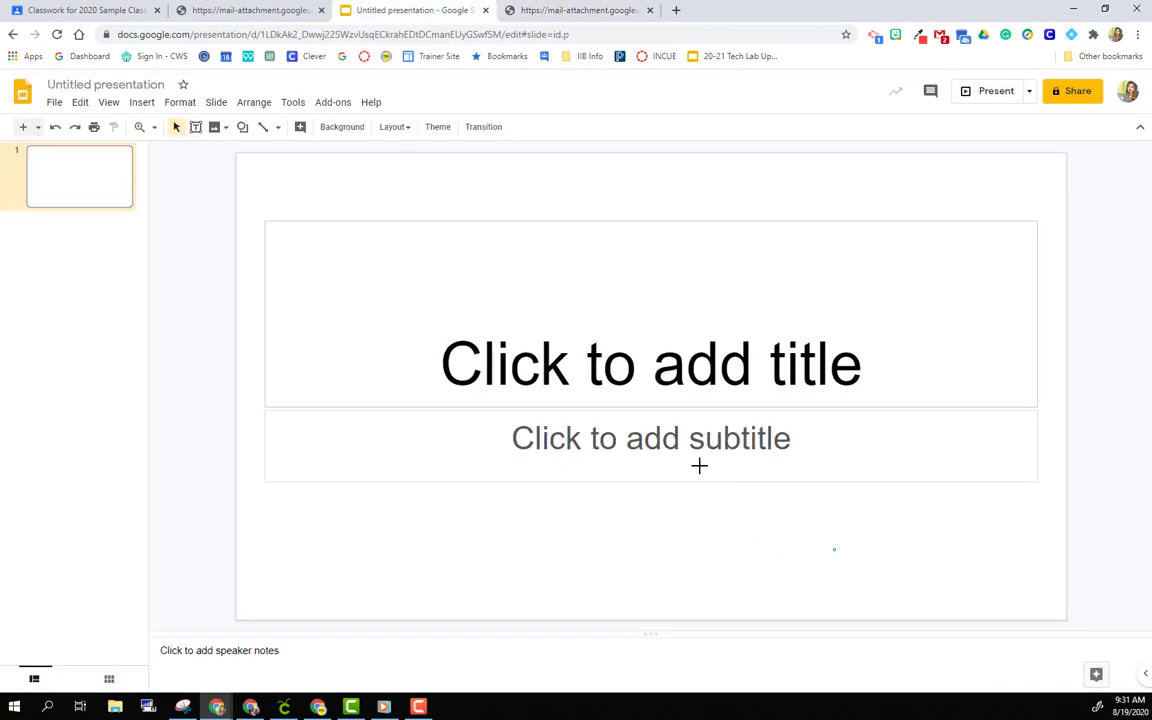
{"action": "left_click_drag", "start_coordinate": [699, 465], "coordinate": [511, 265]}
{"action": "key", "text": "Delete"}
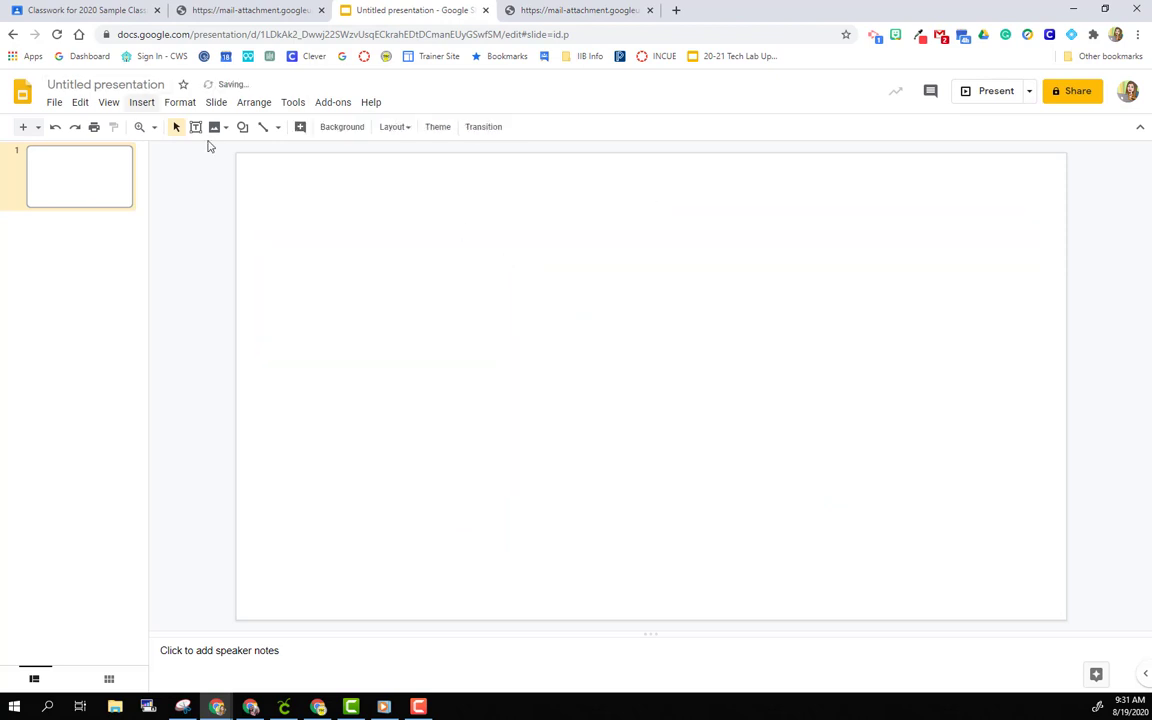